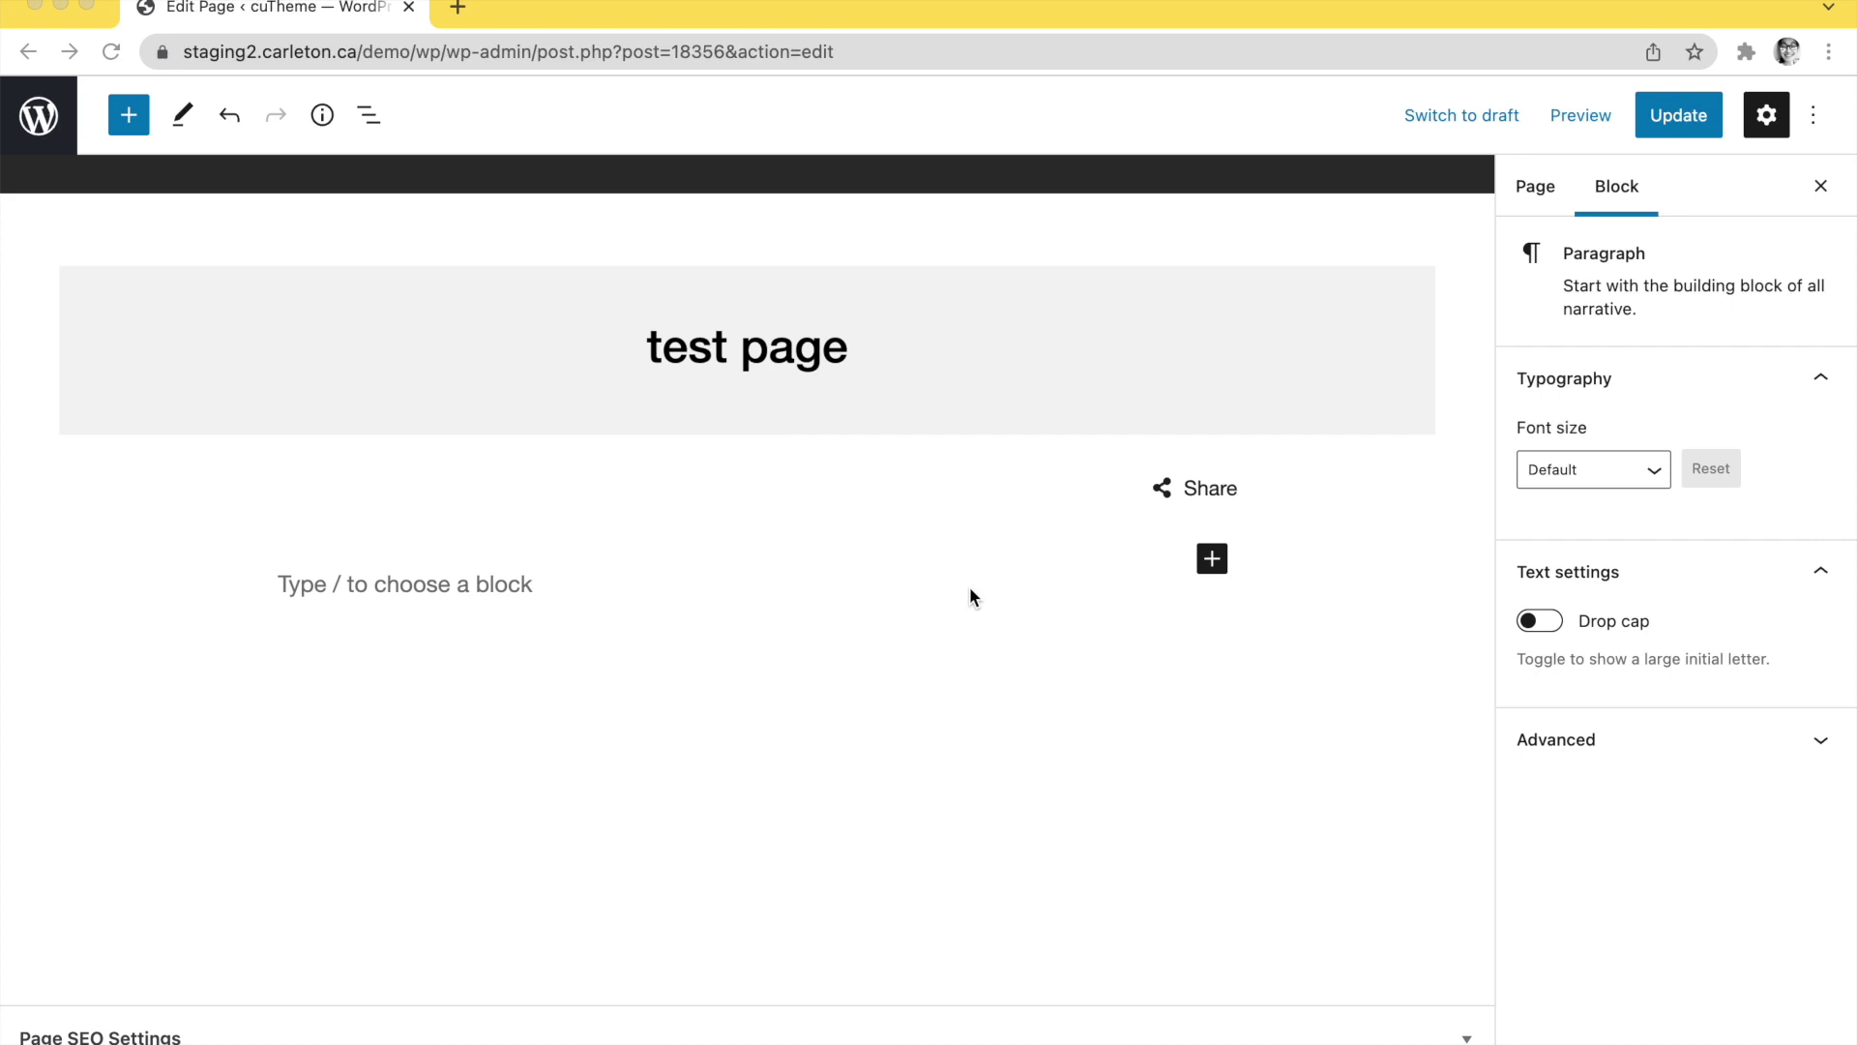
Insert a Listings block below the title via /listings and set it to show Posts
click(489, 581)
text(/)
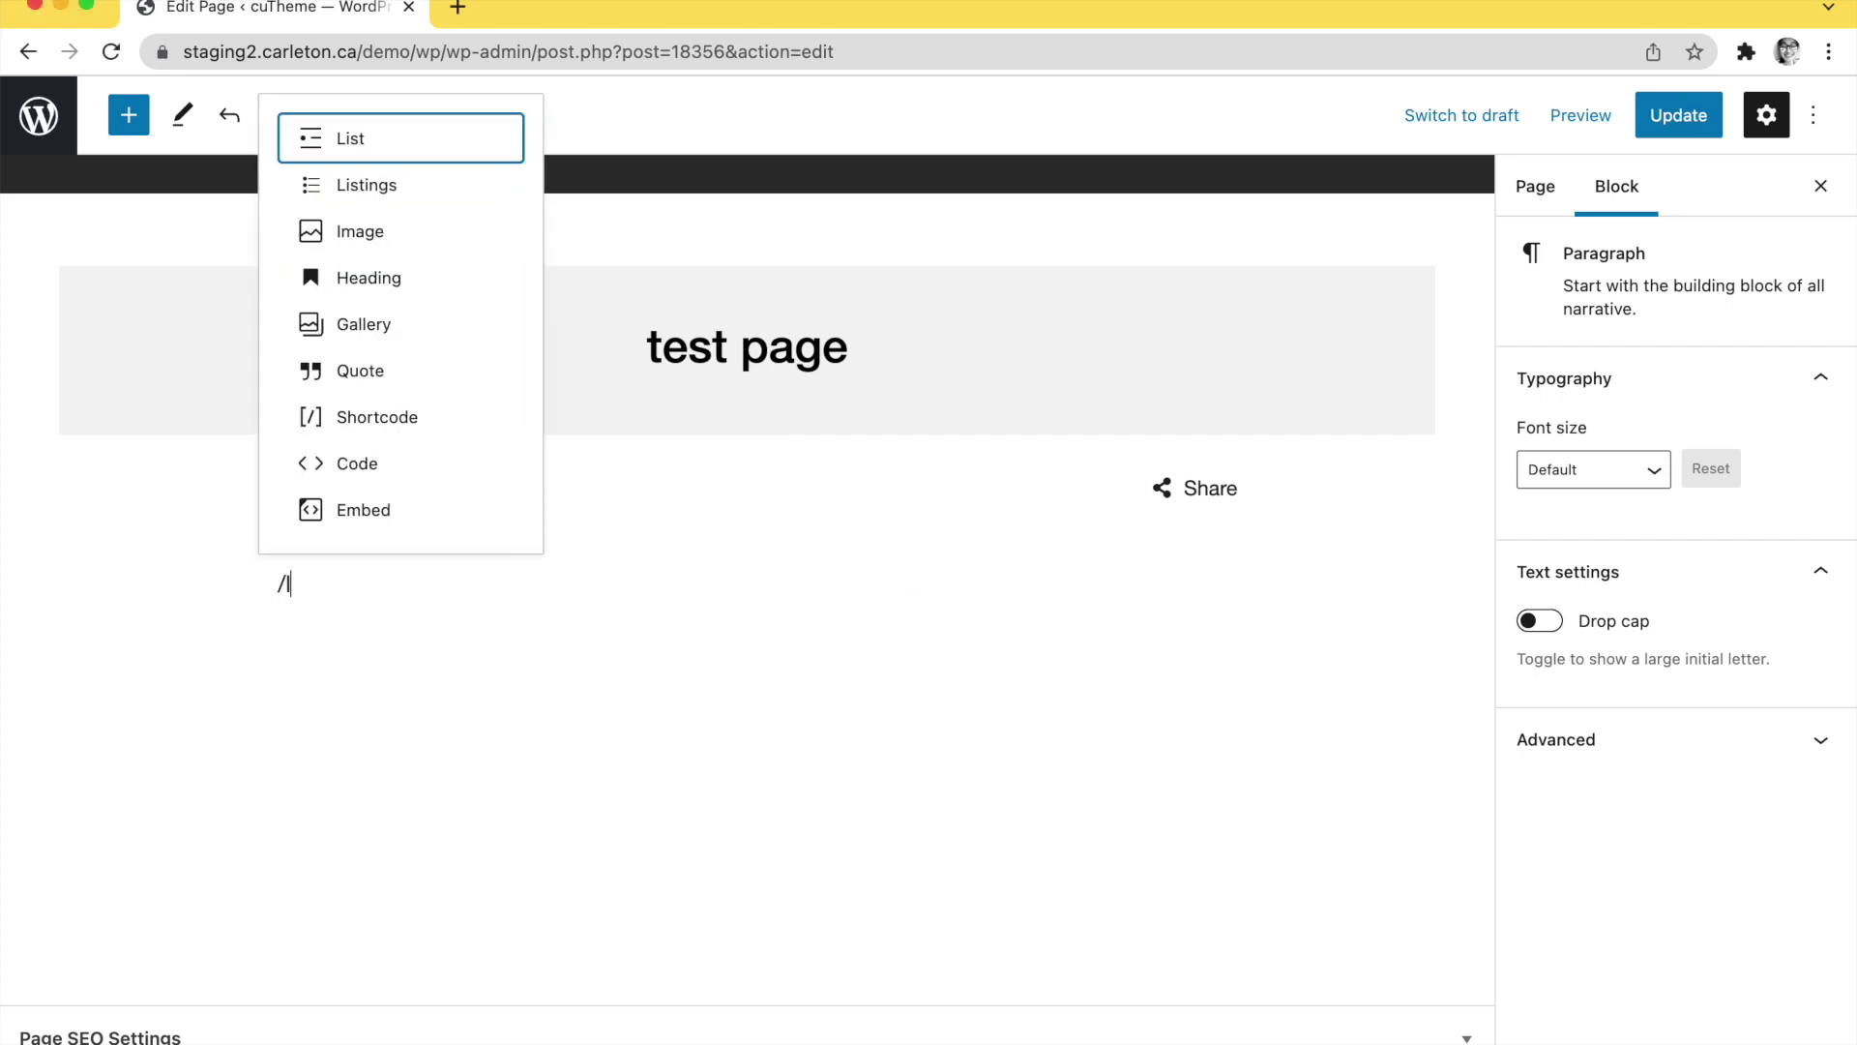
text(listings)
click(547, 510)
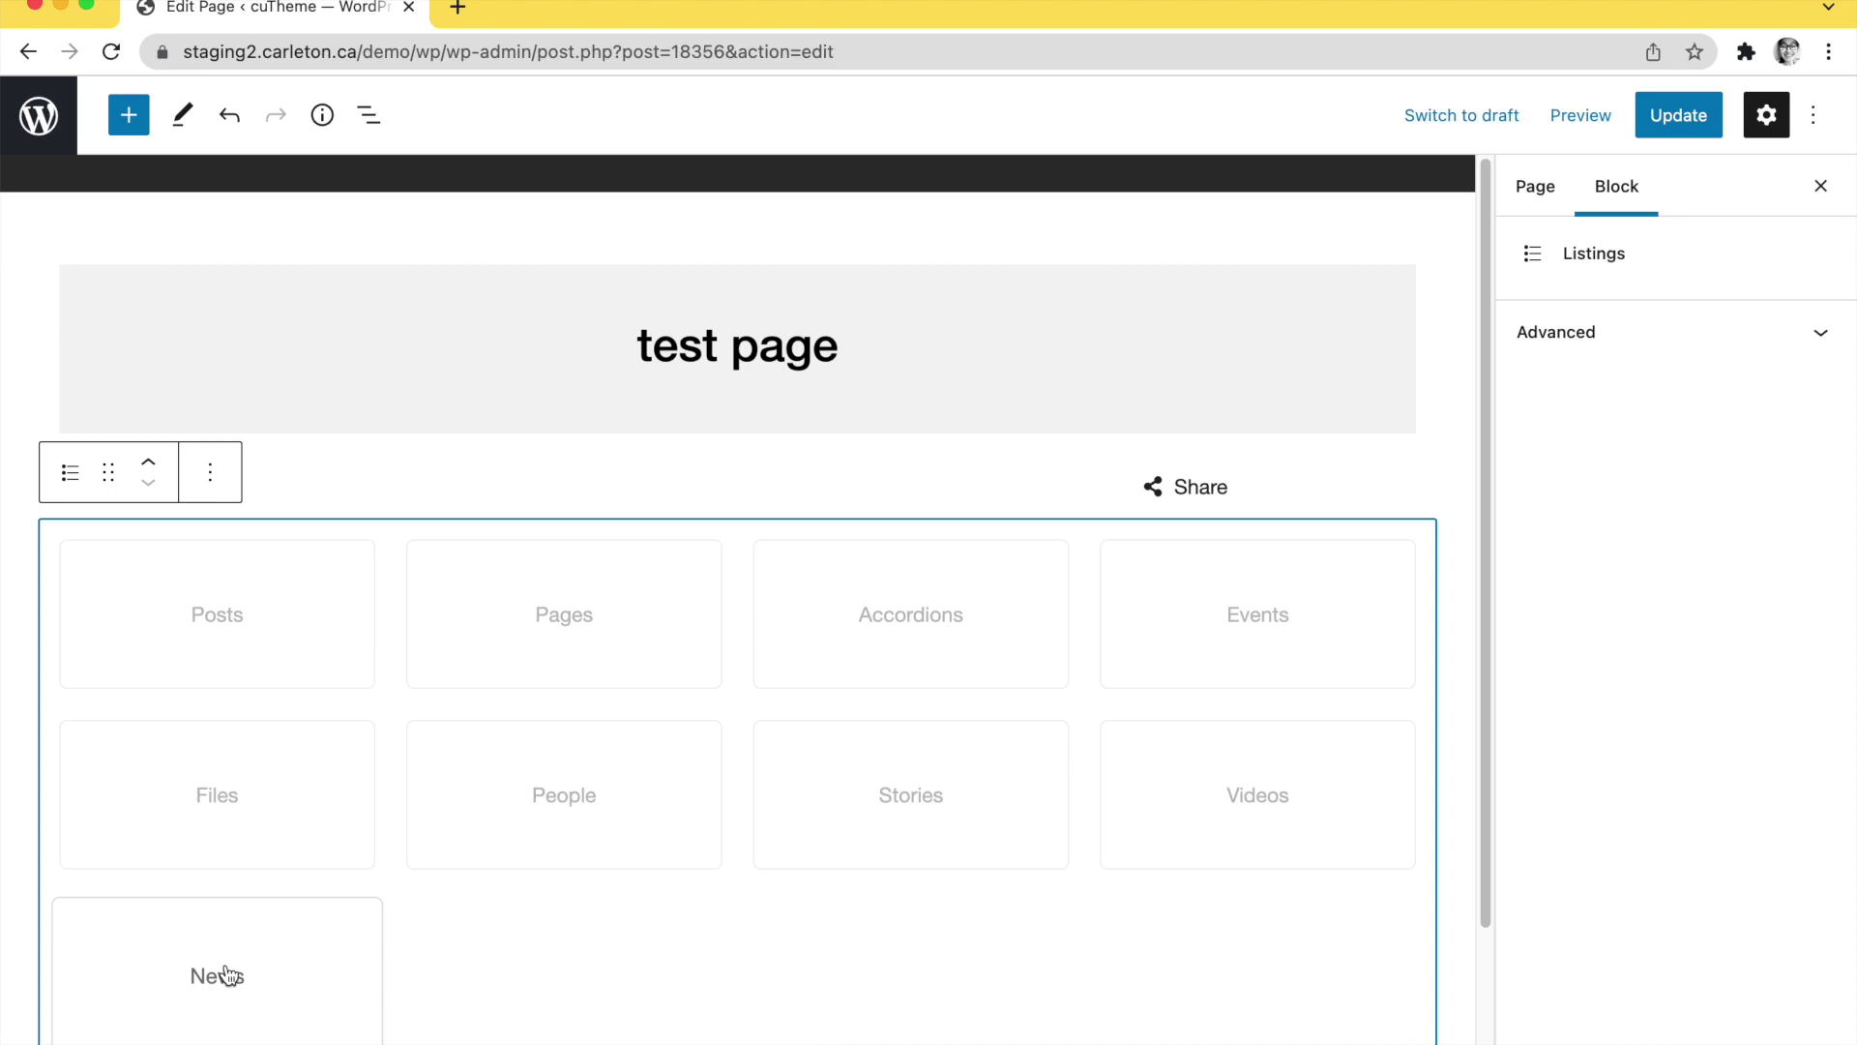
click(252, 682)
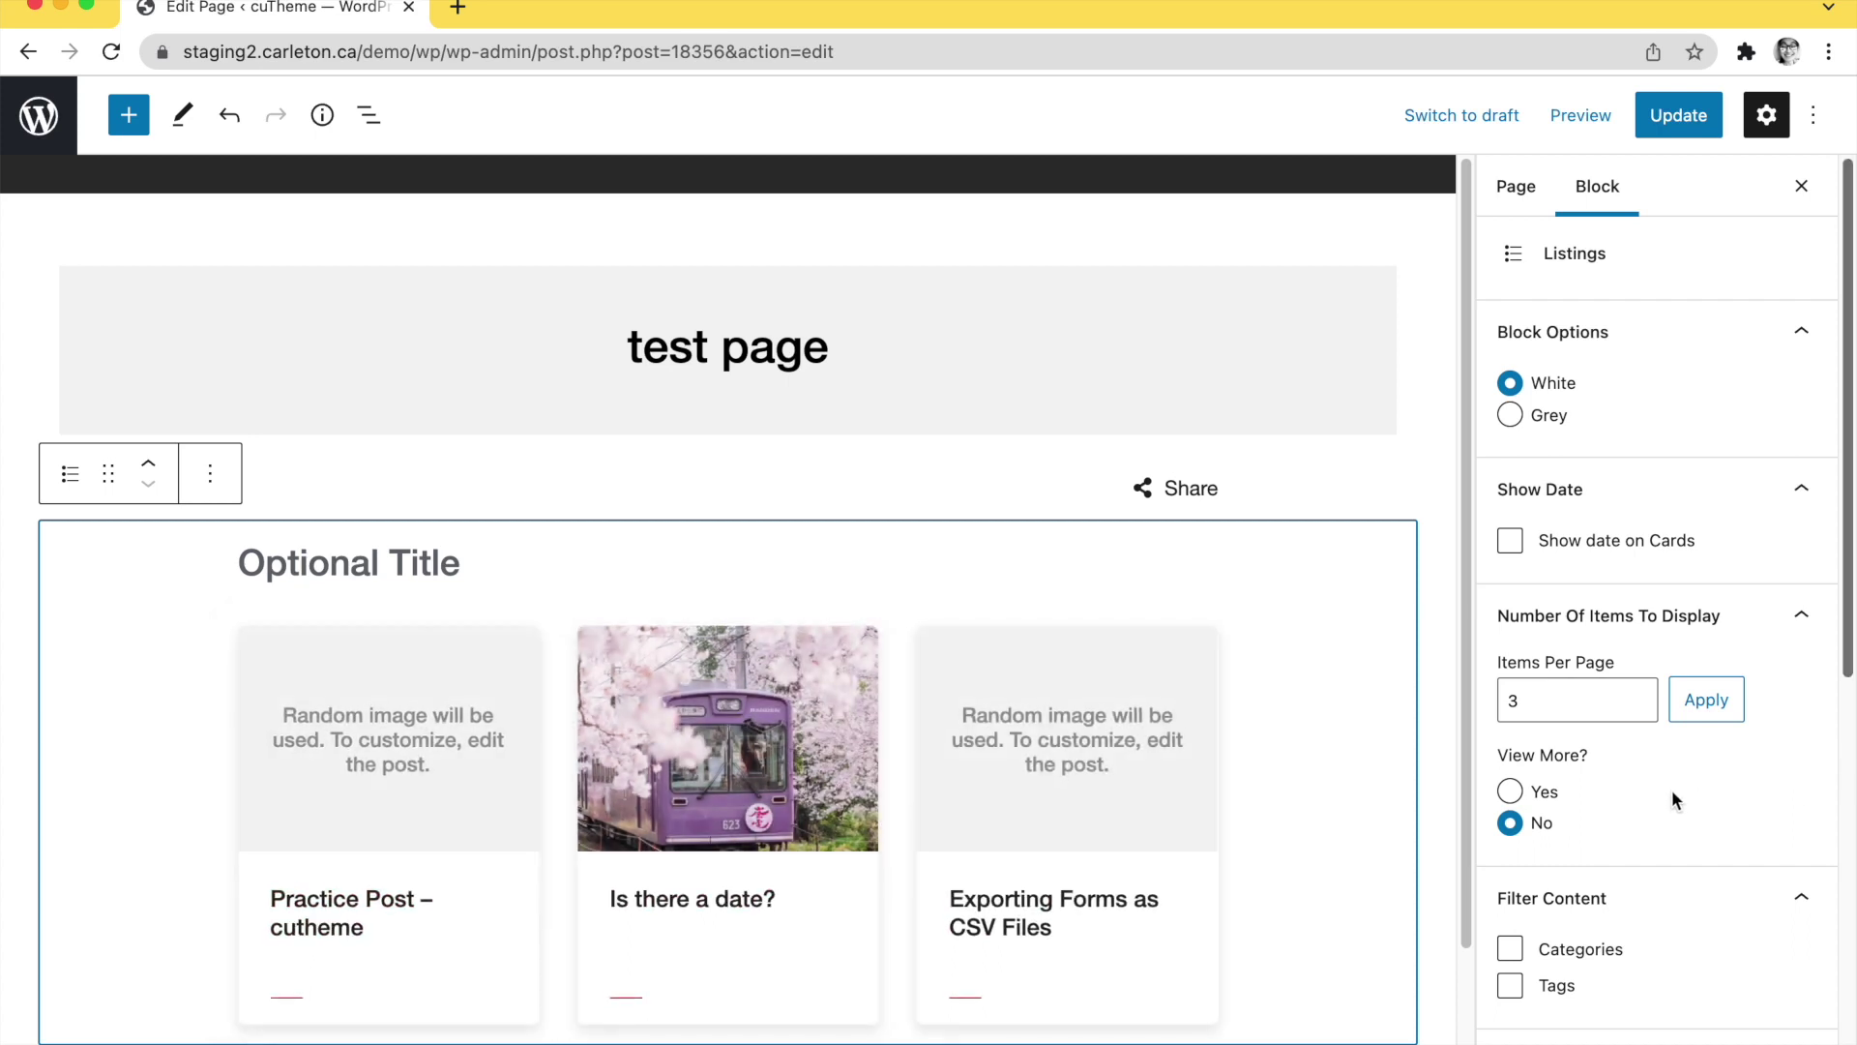
Tick the Meet Our People and Tips and Tricks categories and update the listing items
scroll(1671, 795, down, 1)
scroll(1664, 801, down, 3)
scroll(1665, 801, down, 3)
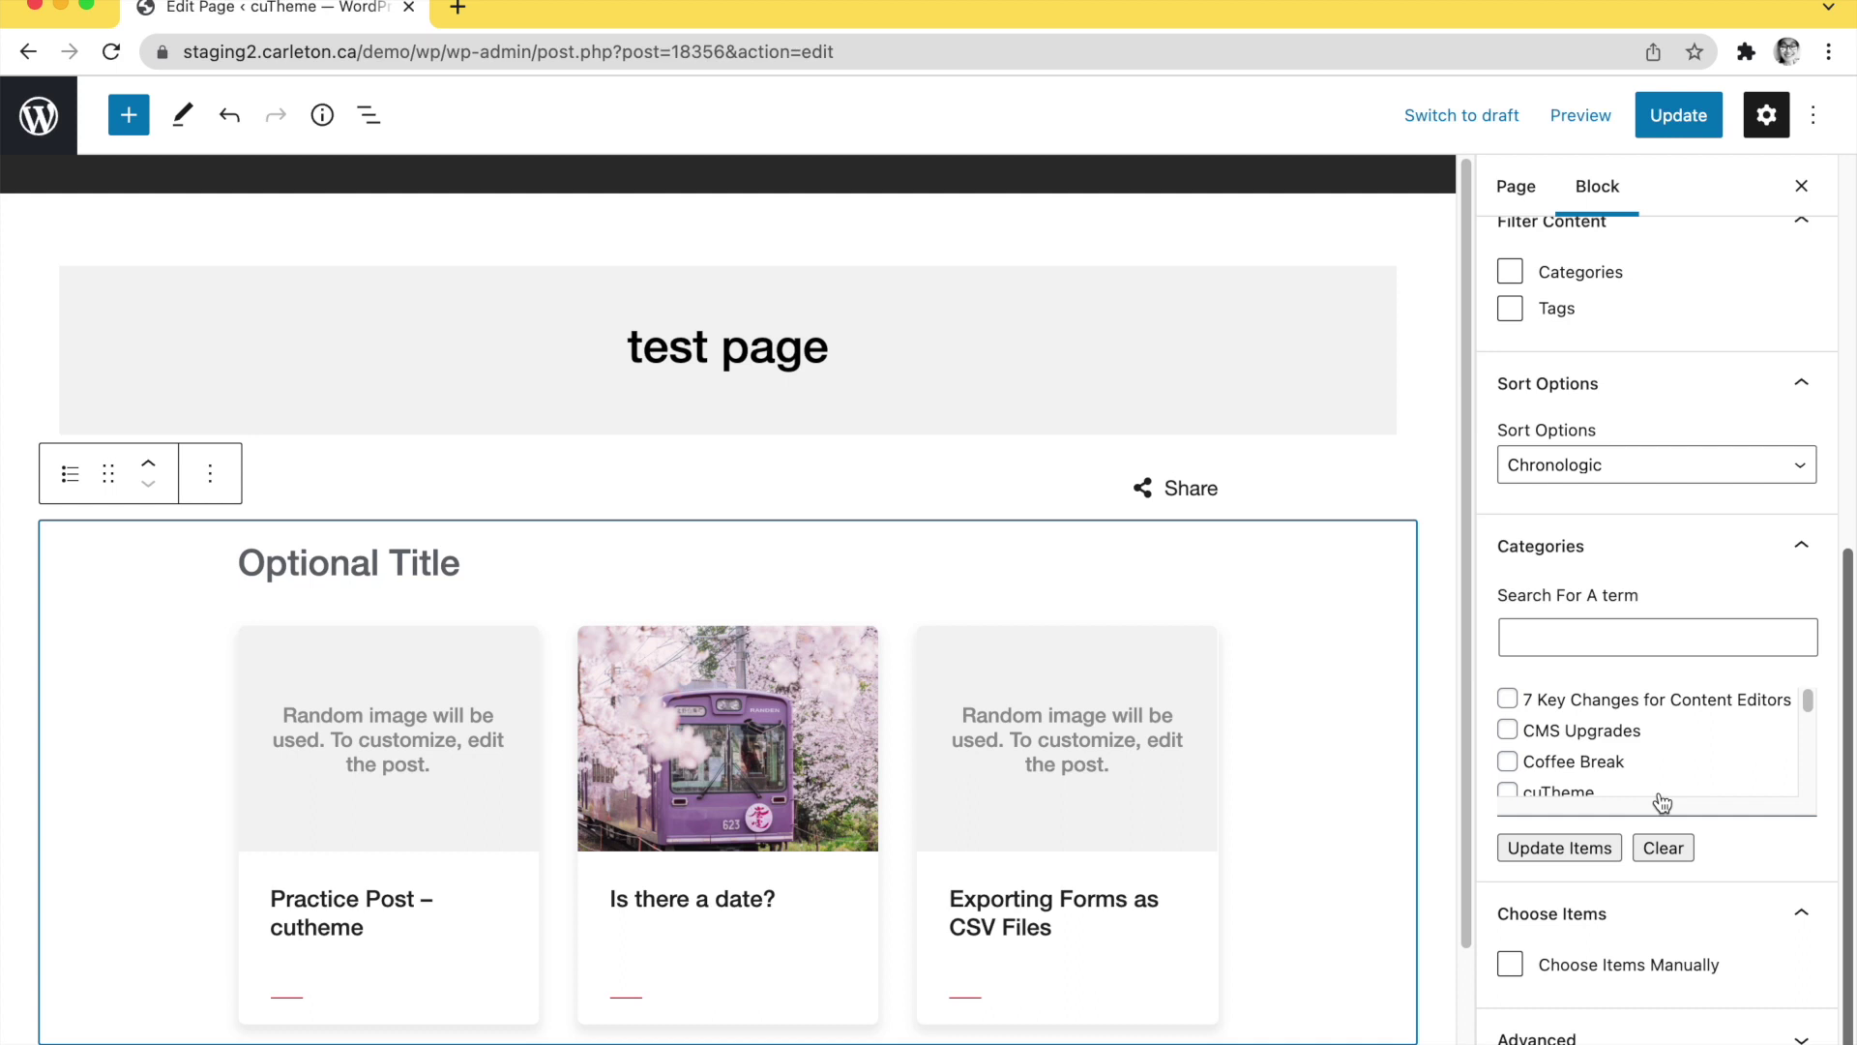
scroll(1616, 758, down, 2)
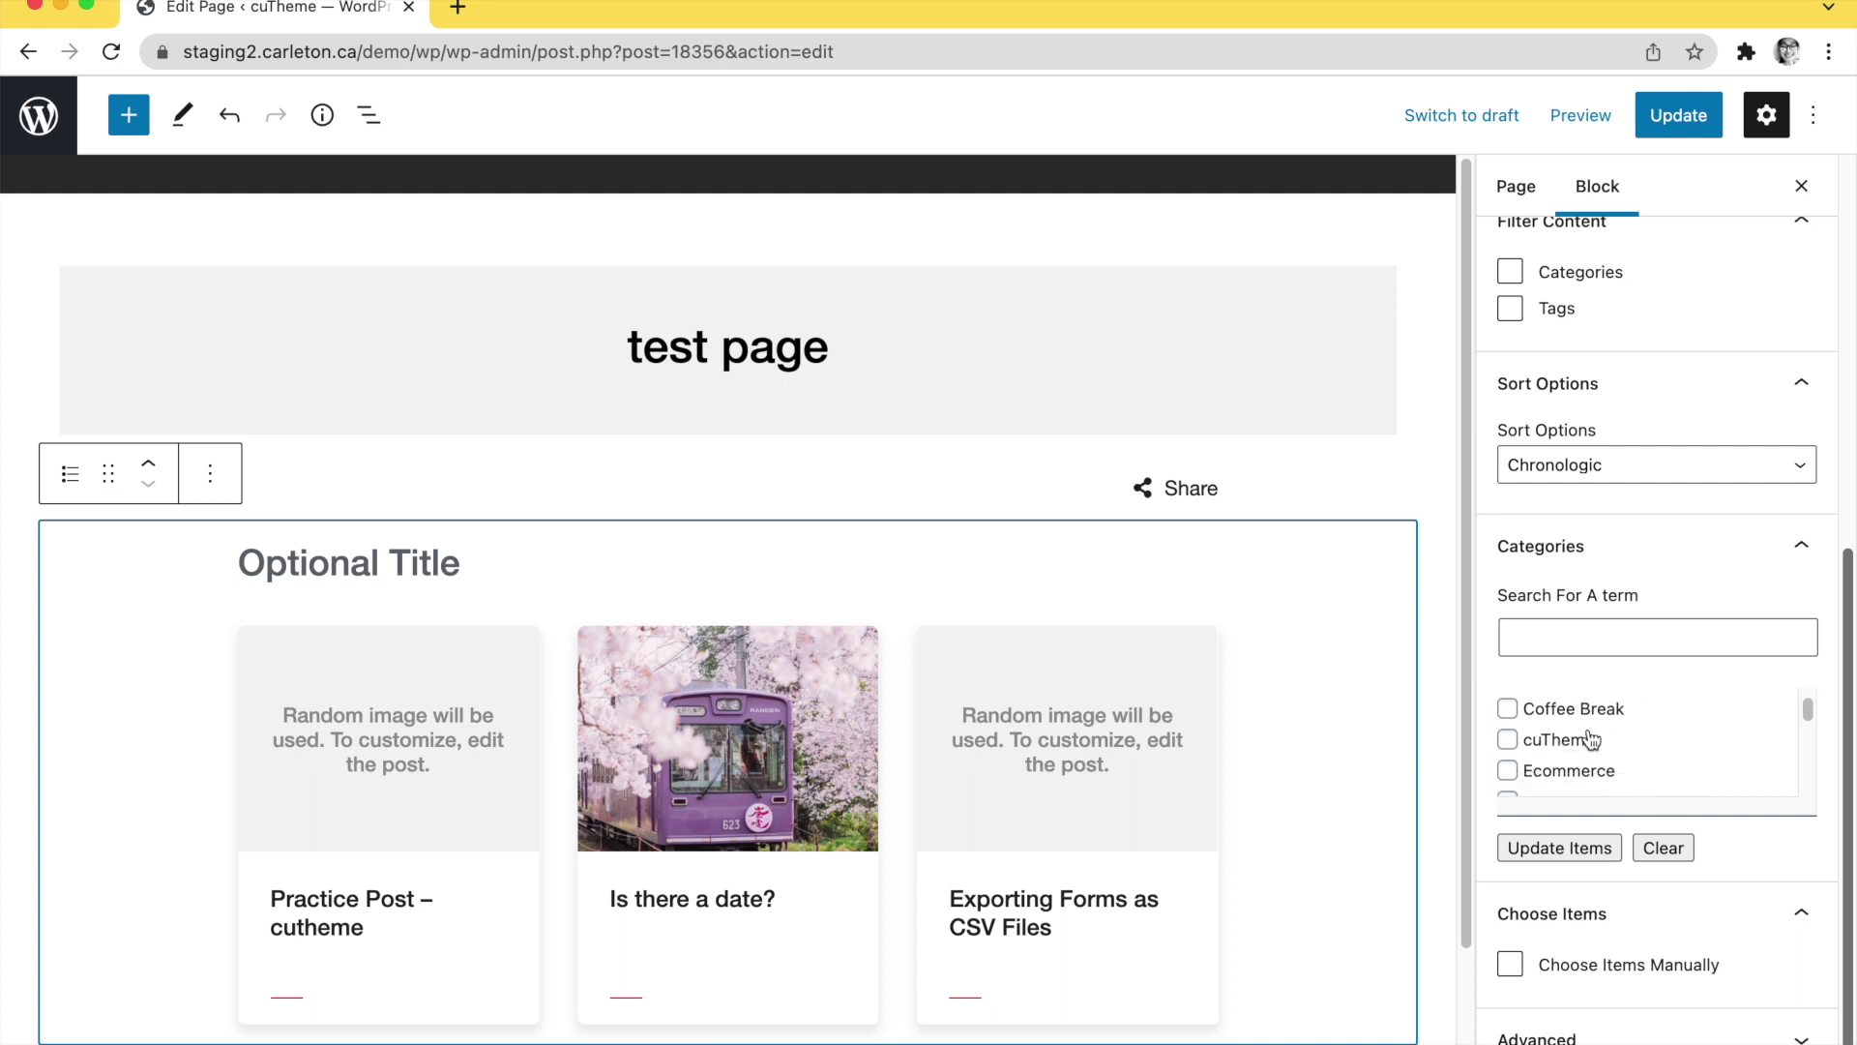
scroll(1542, 740, down, 2)
scroll(1526, 755, down, 1)
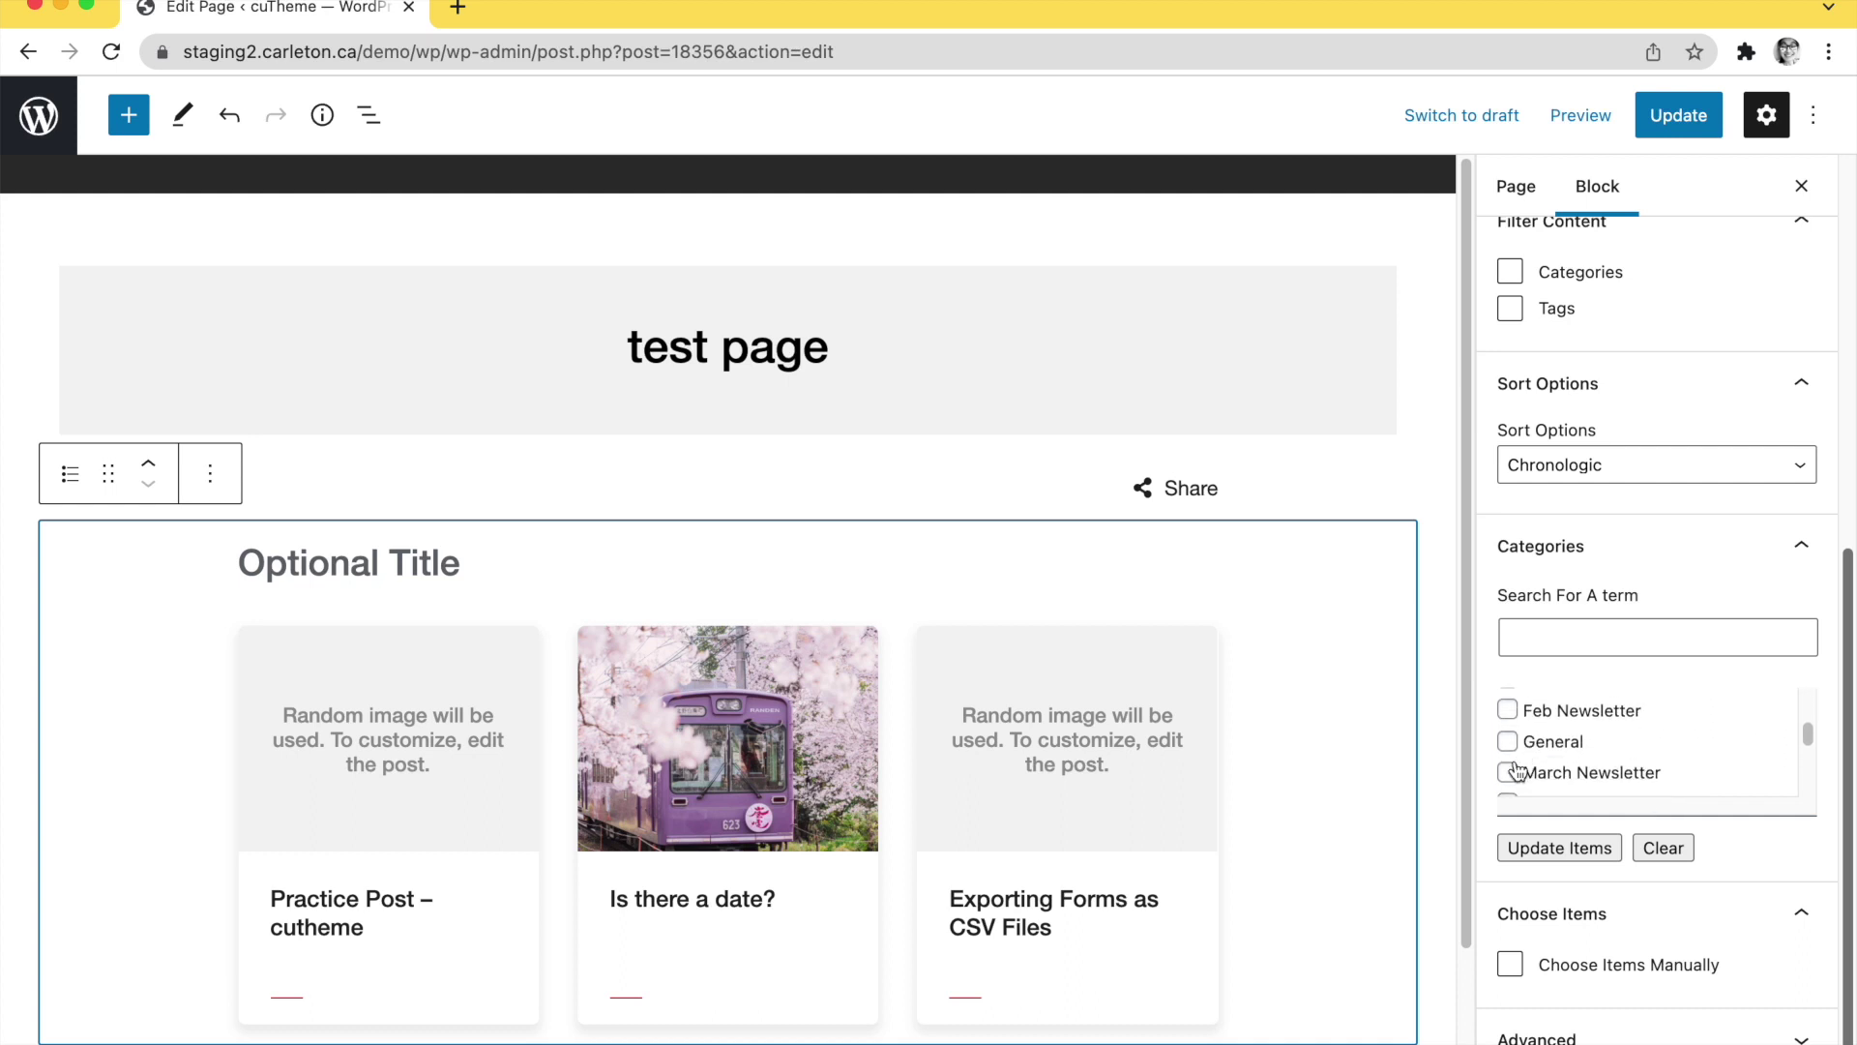
scroll(1517, 764, down, 3)
scroll(1512, 735, up, 1)
scroll(1511, 728, up, 1)
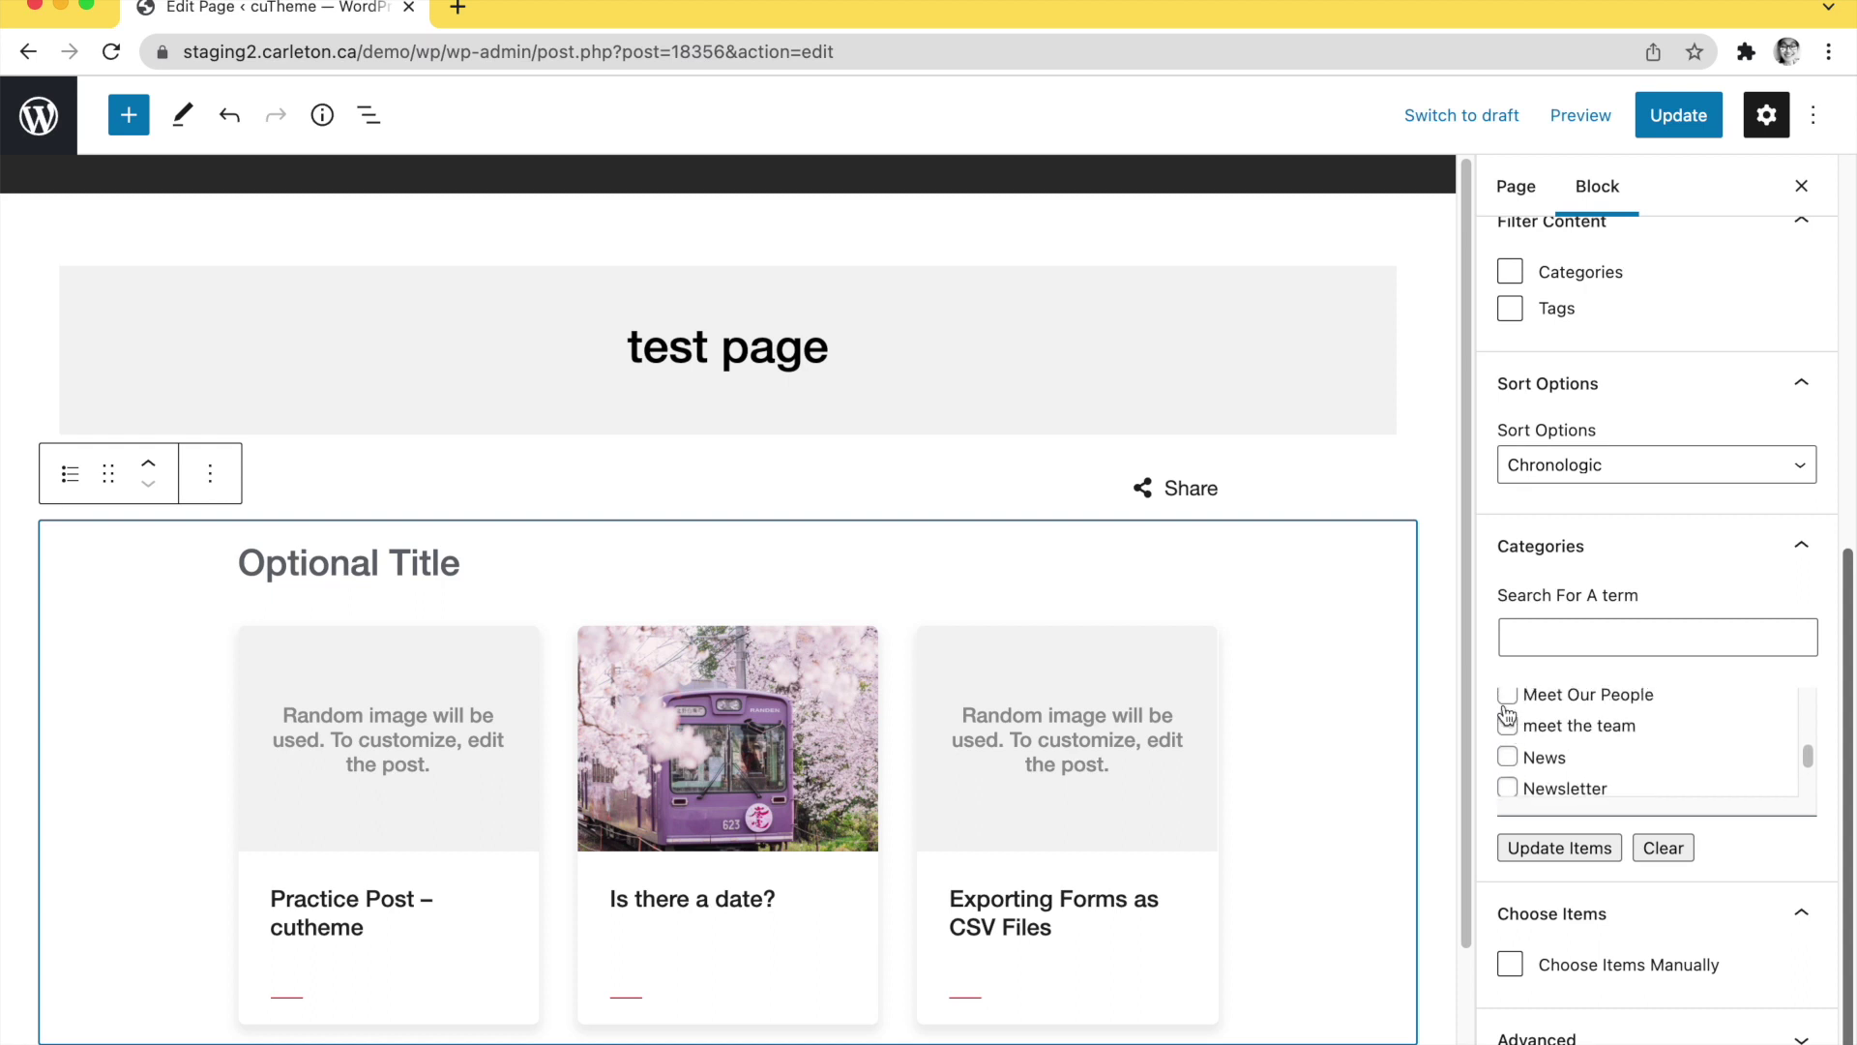
click(1507, 694)
scroll(1524, 744, down, 3)
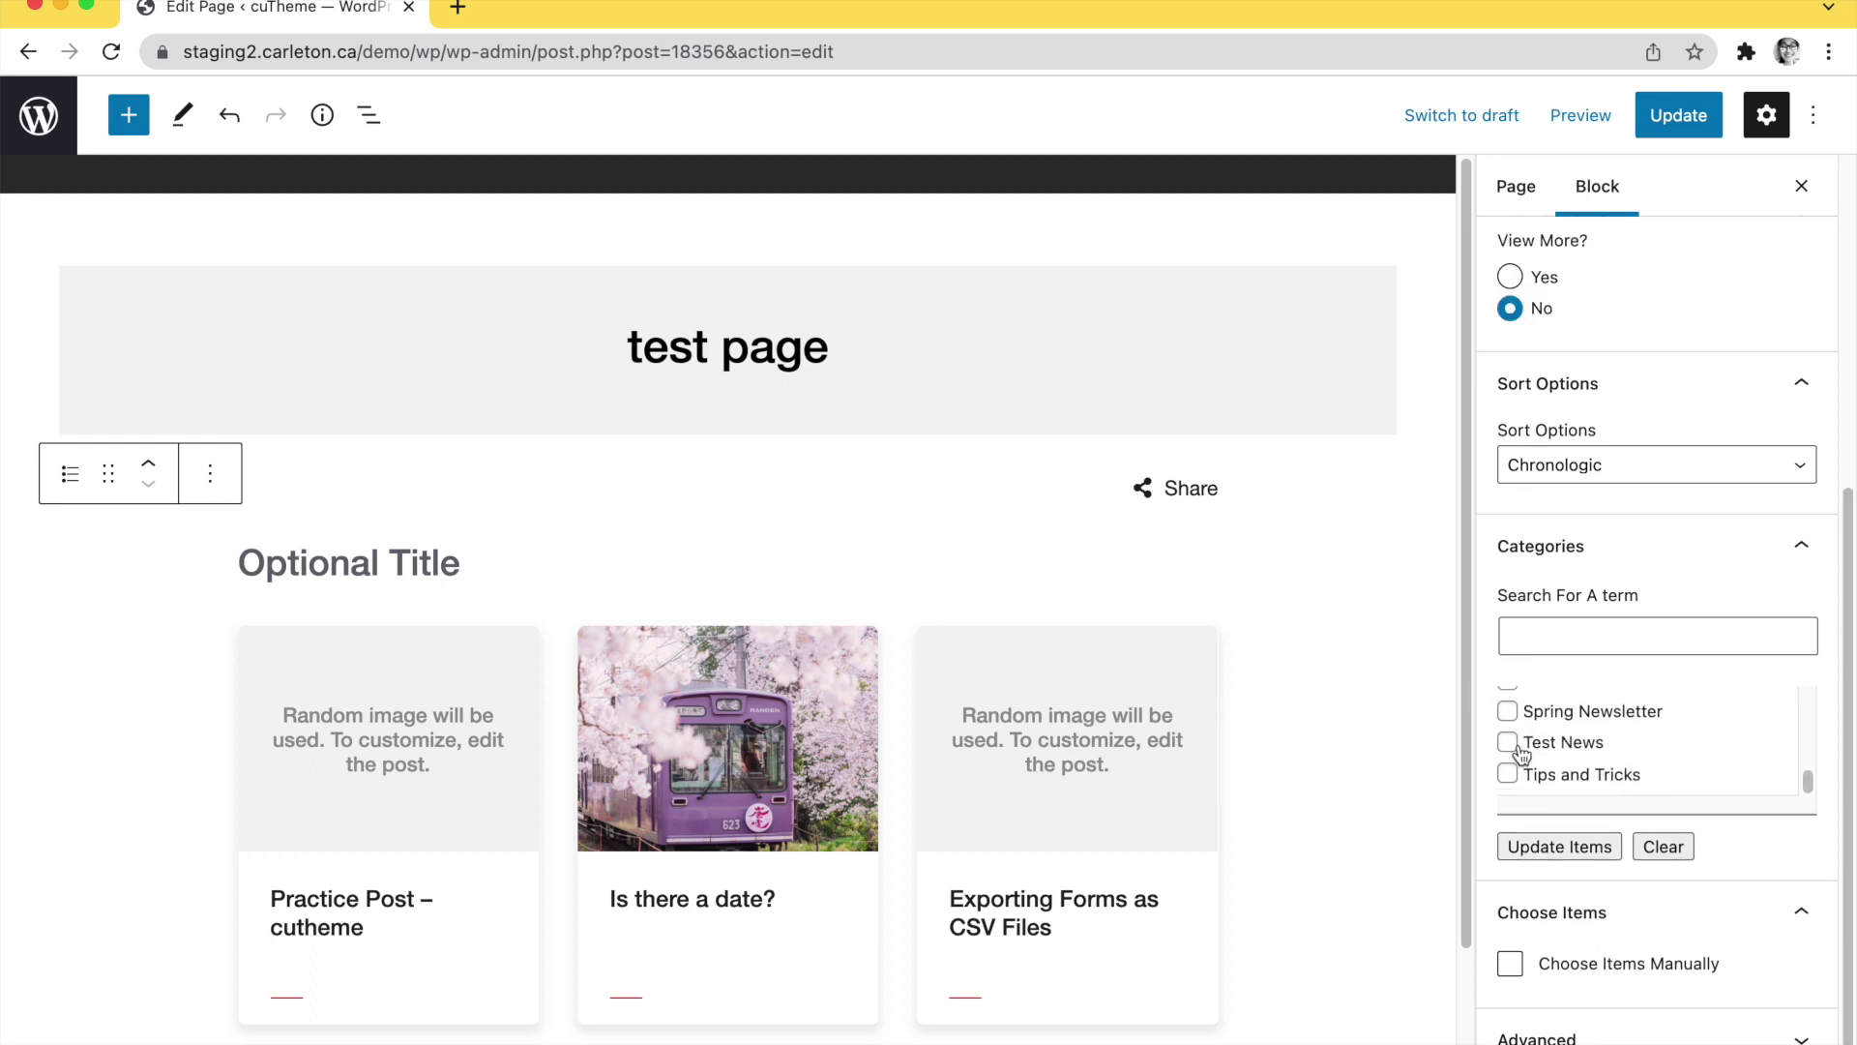
click(1509, 775)
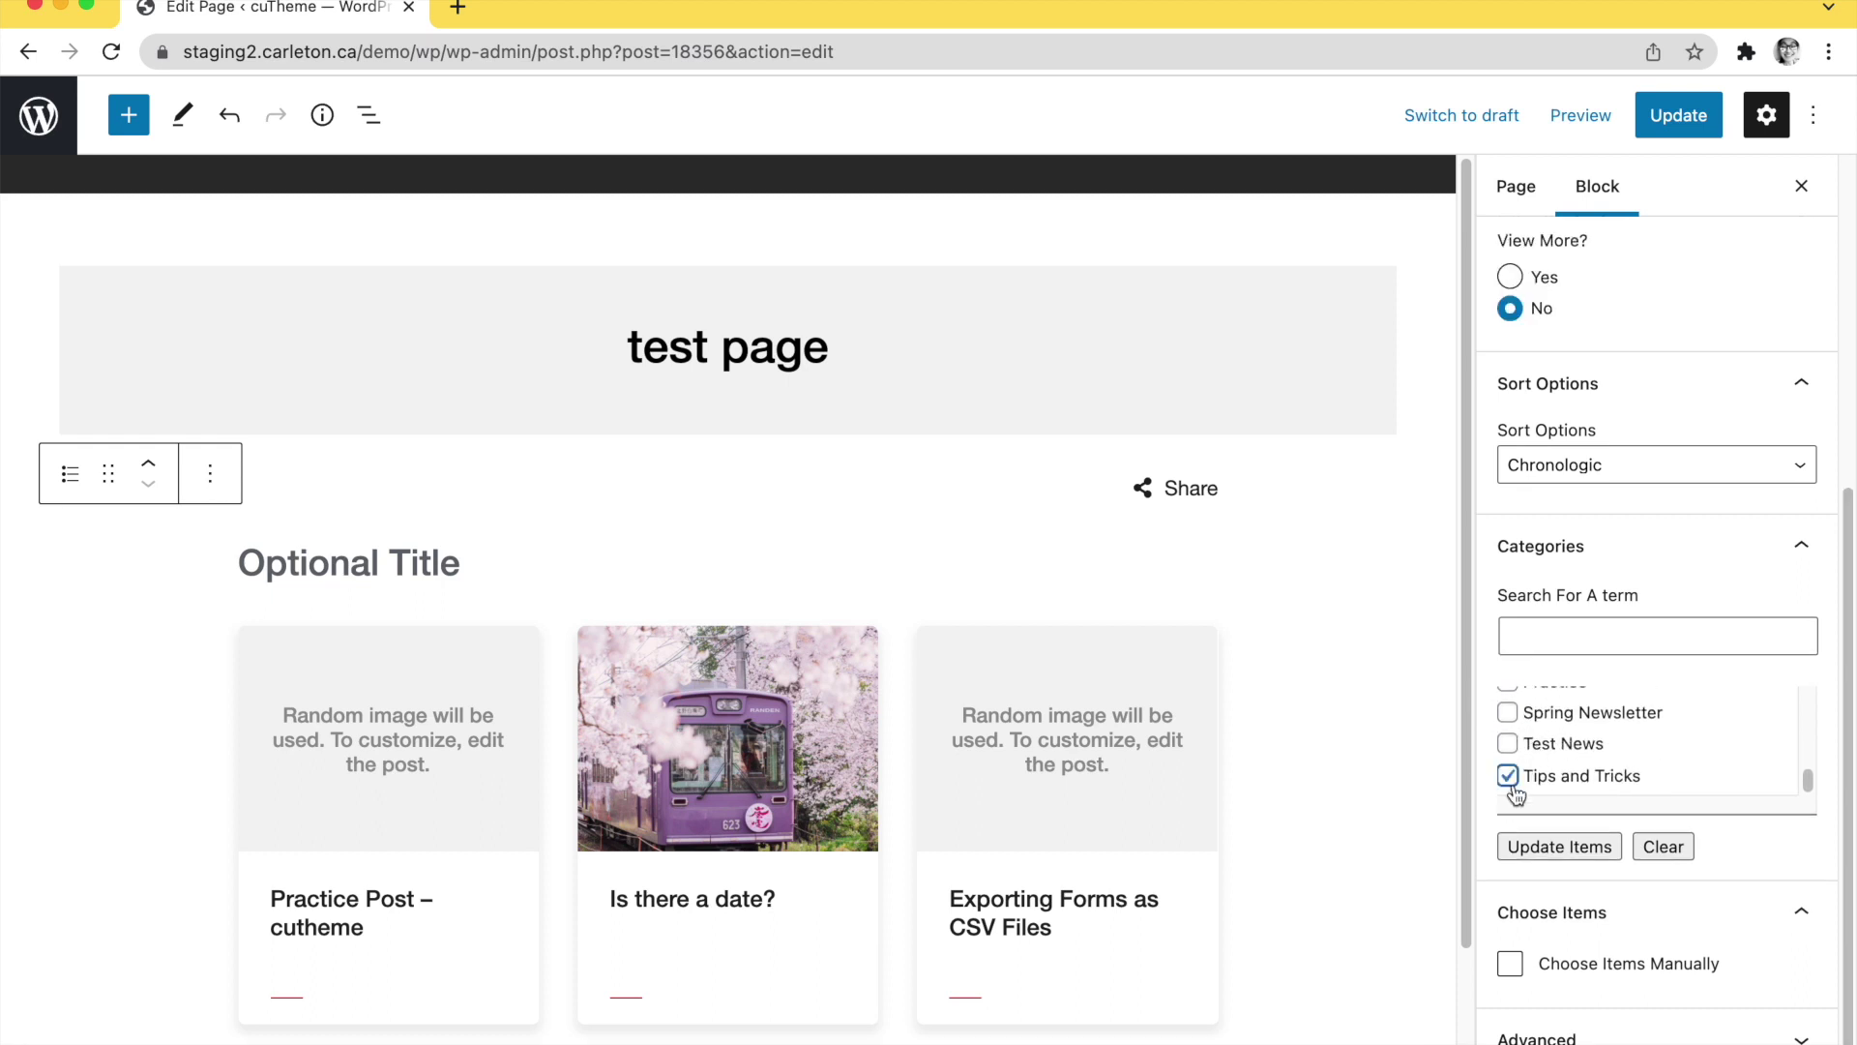
click(1541, 844)
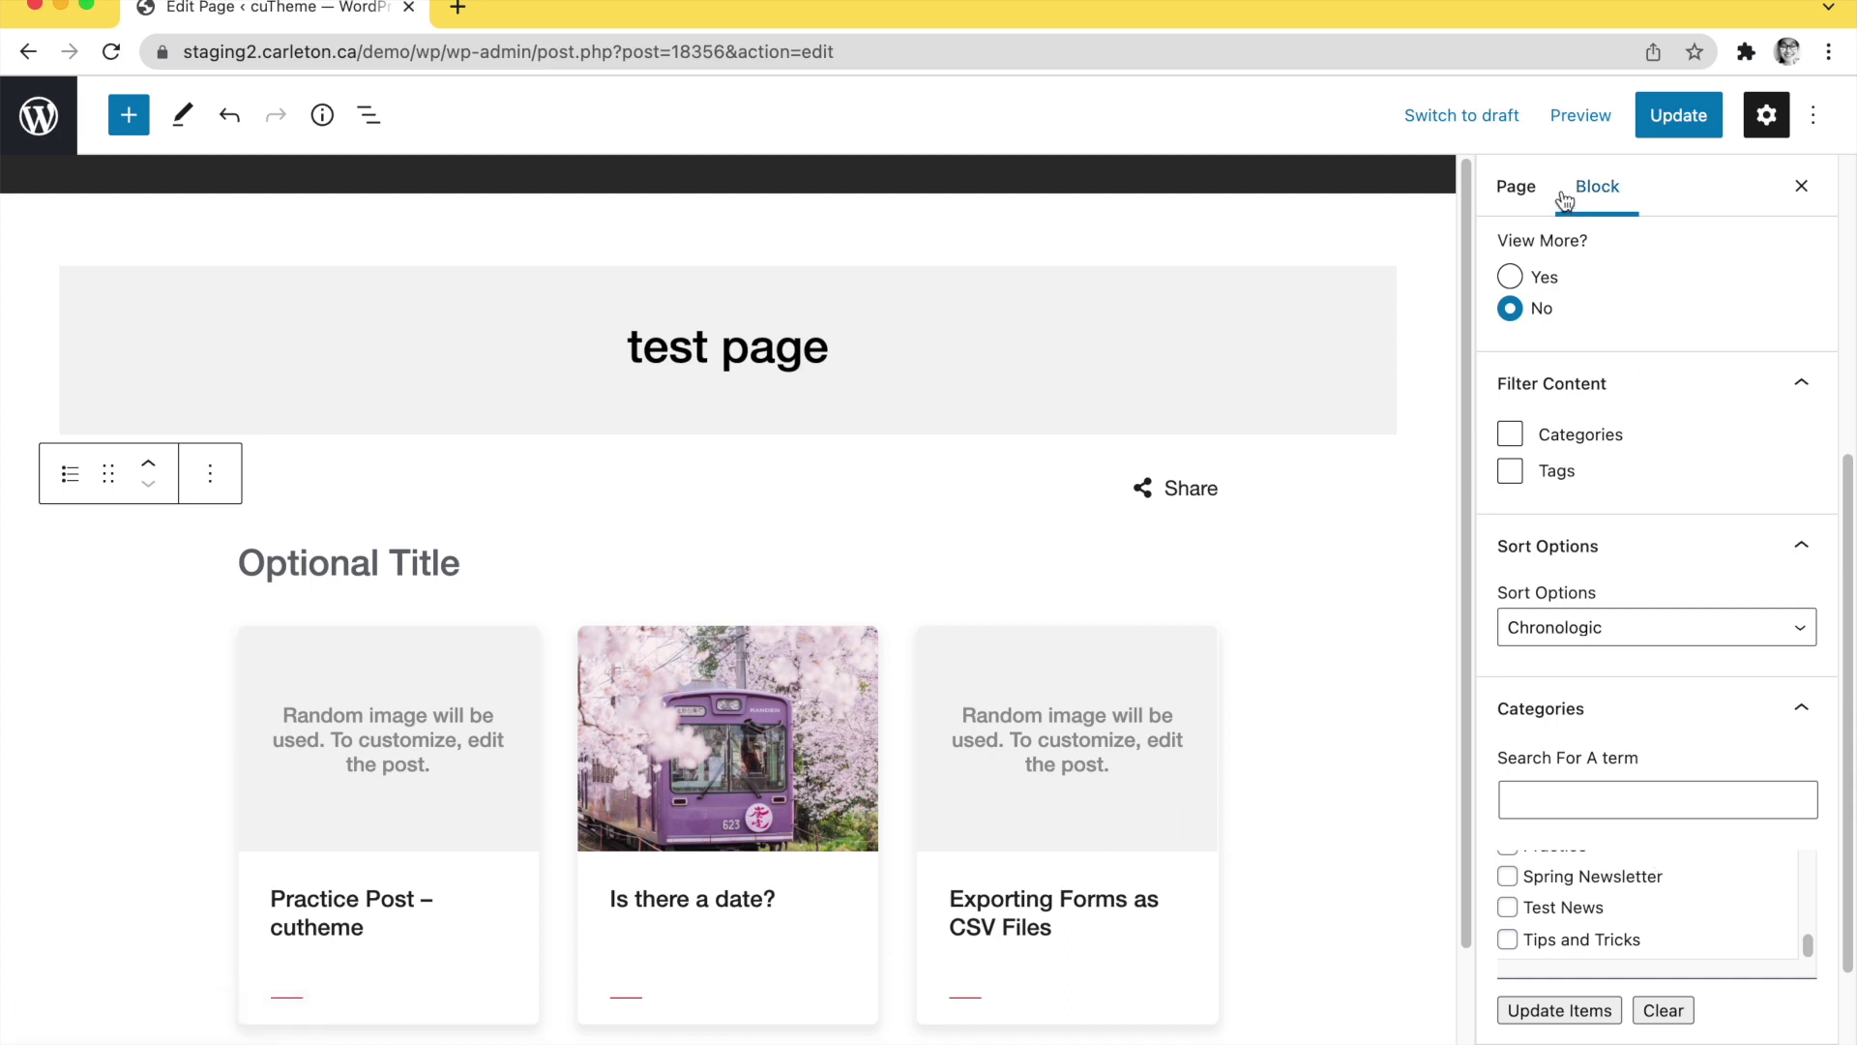
Enable the Categories and Tags filters under Filter Content
click(1510, 434)
scroll(1518, 426, up, 3)
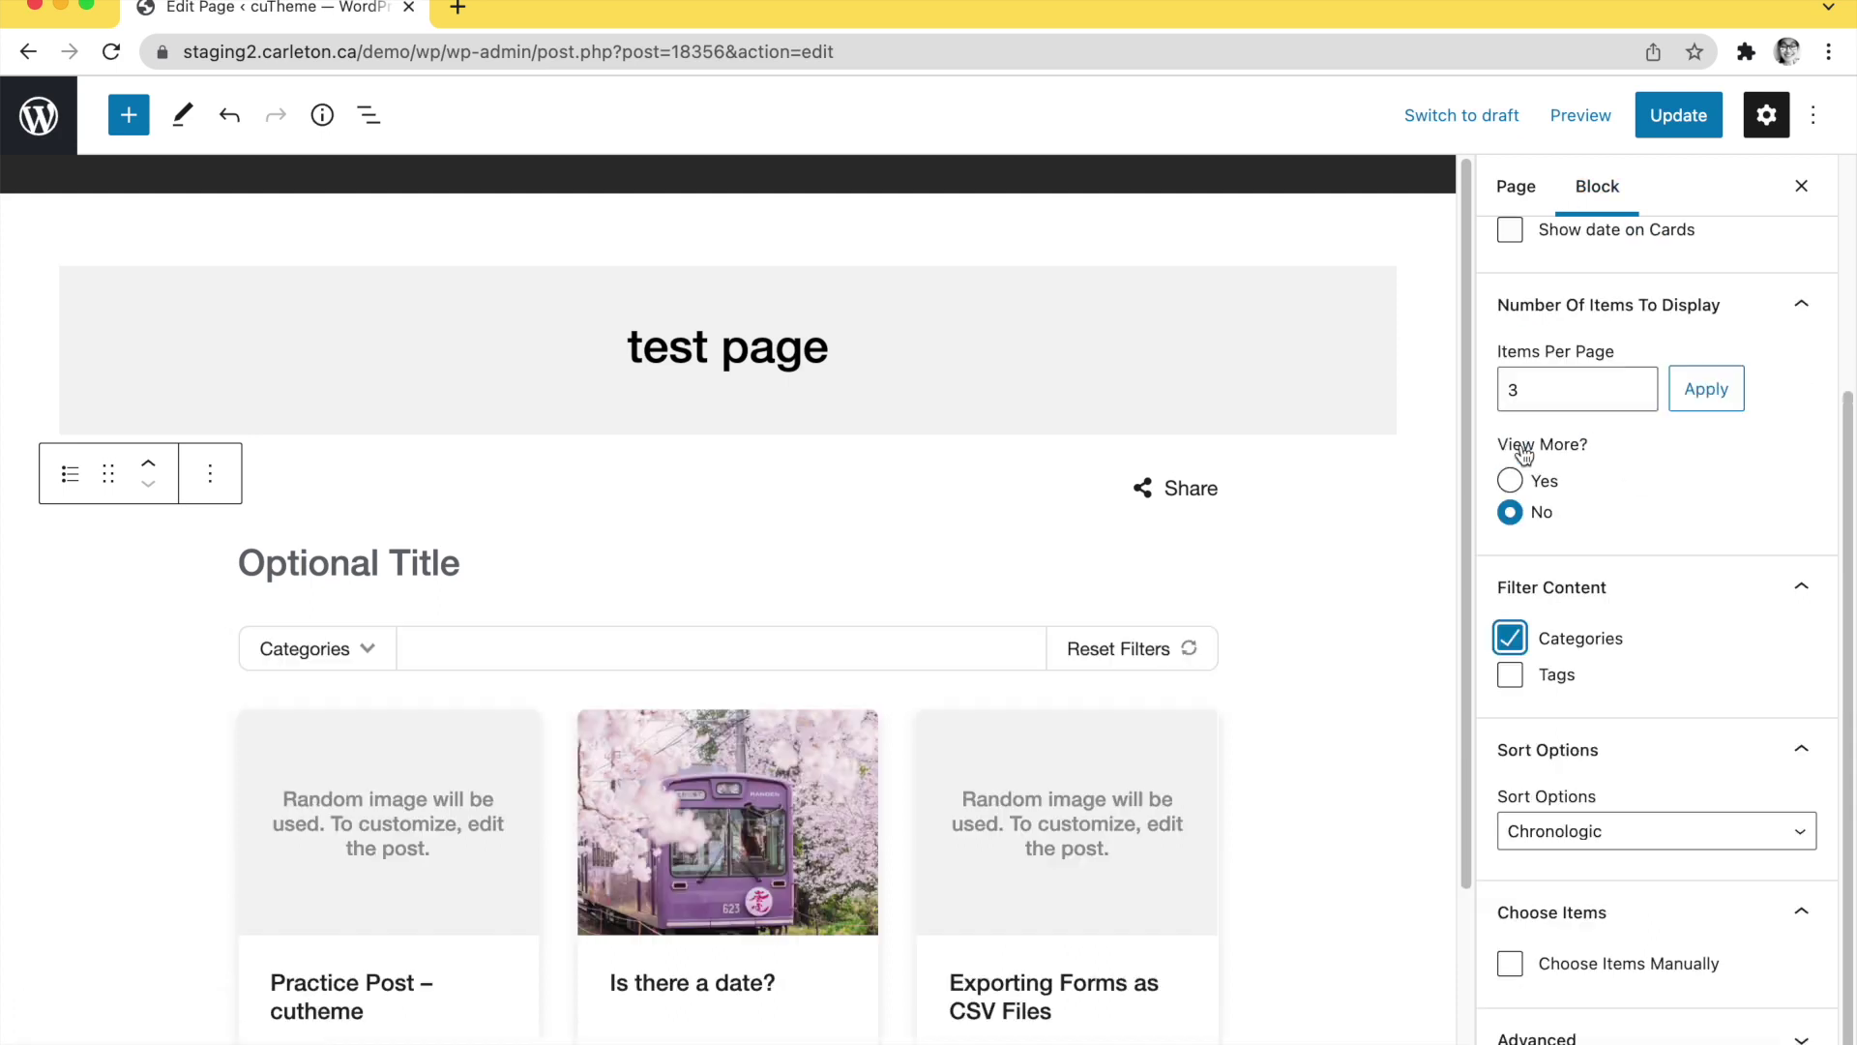
click(1509, 676)
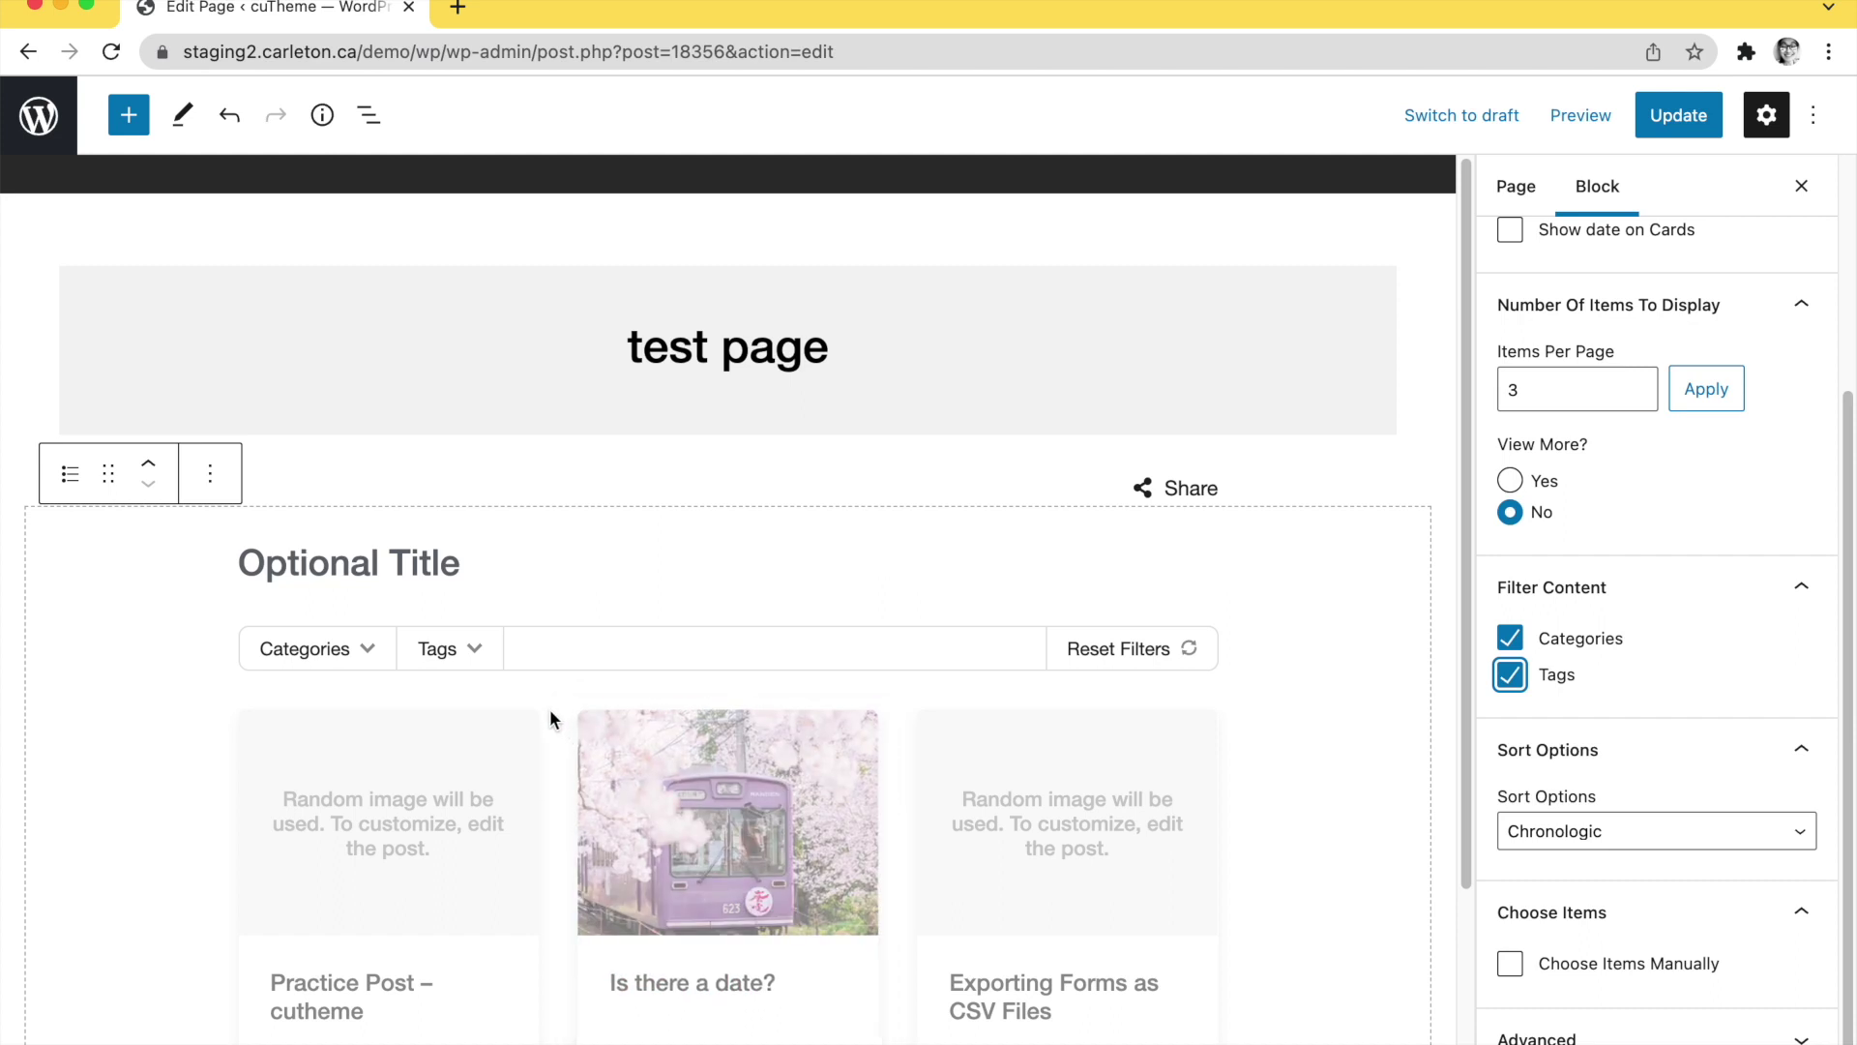
scroll(433, 653, down, 2)
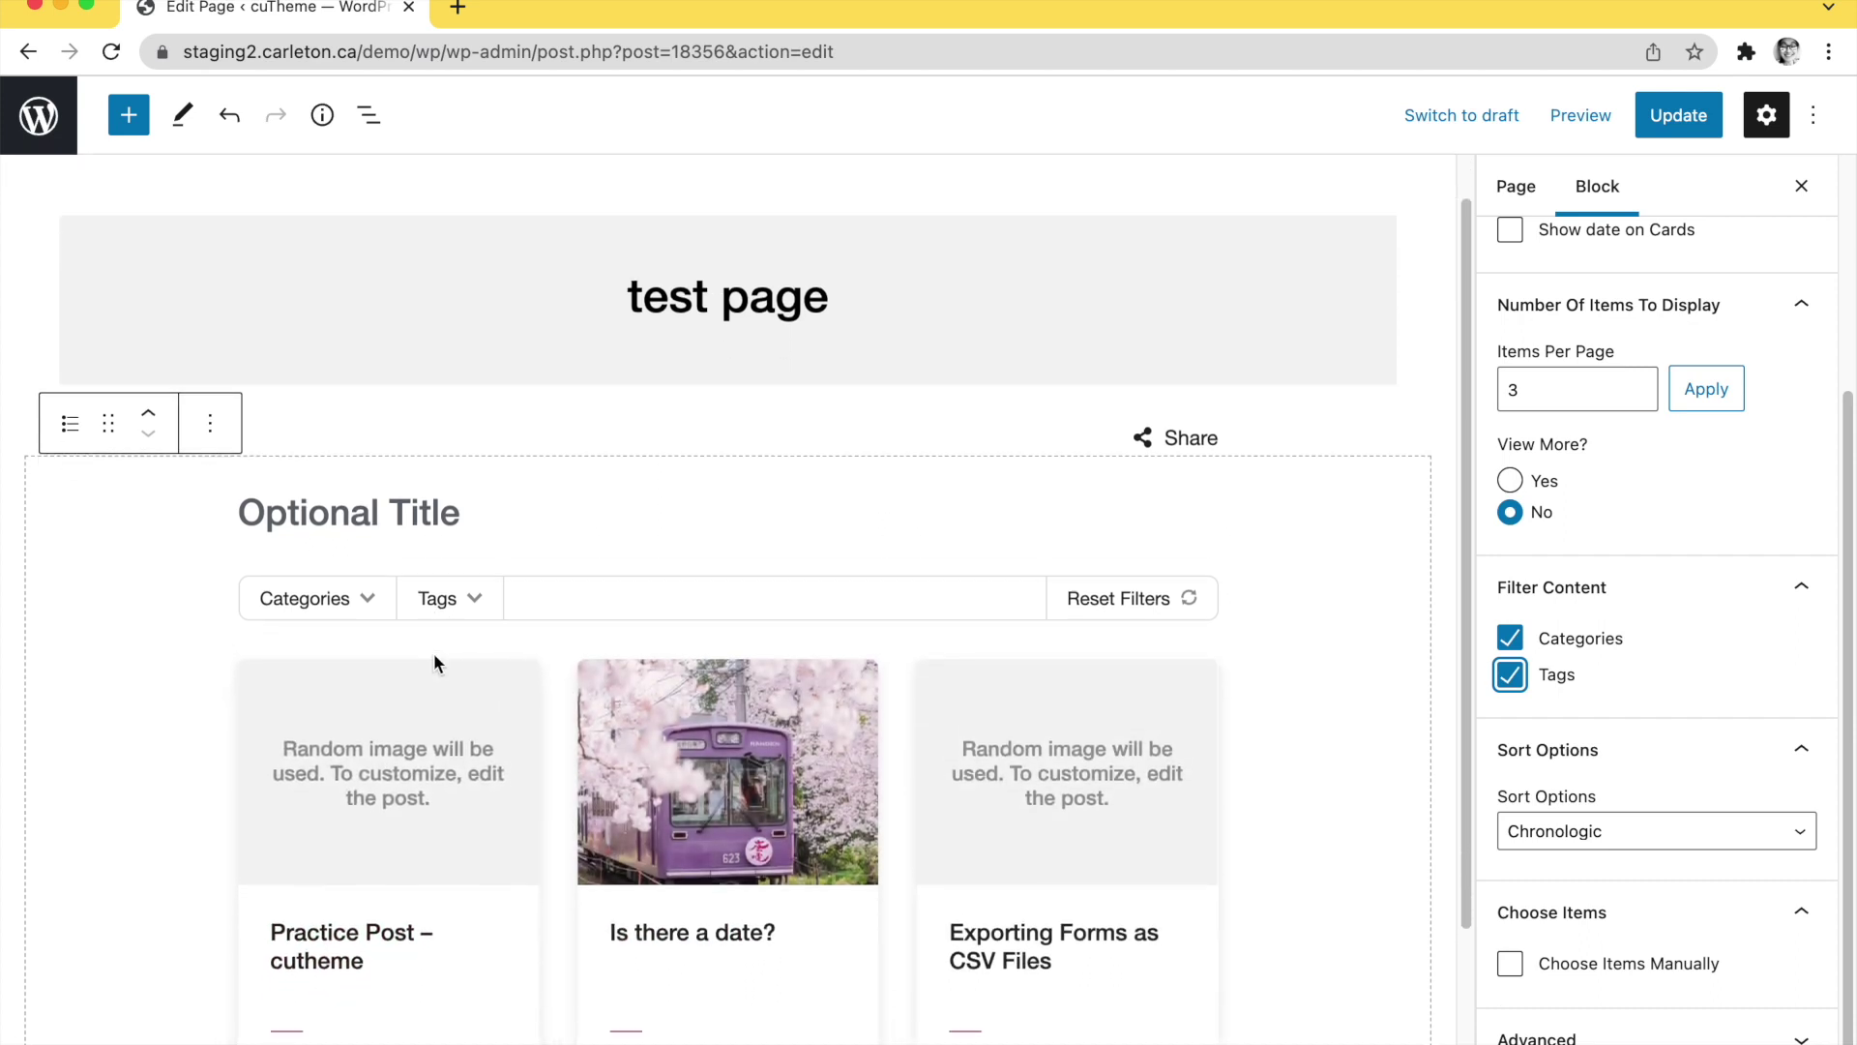
Filter the preview to Meet Our People and Tips And Tricks, then turn off the Categories filter
click(367, 561)
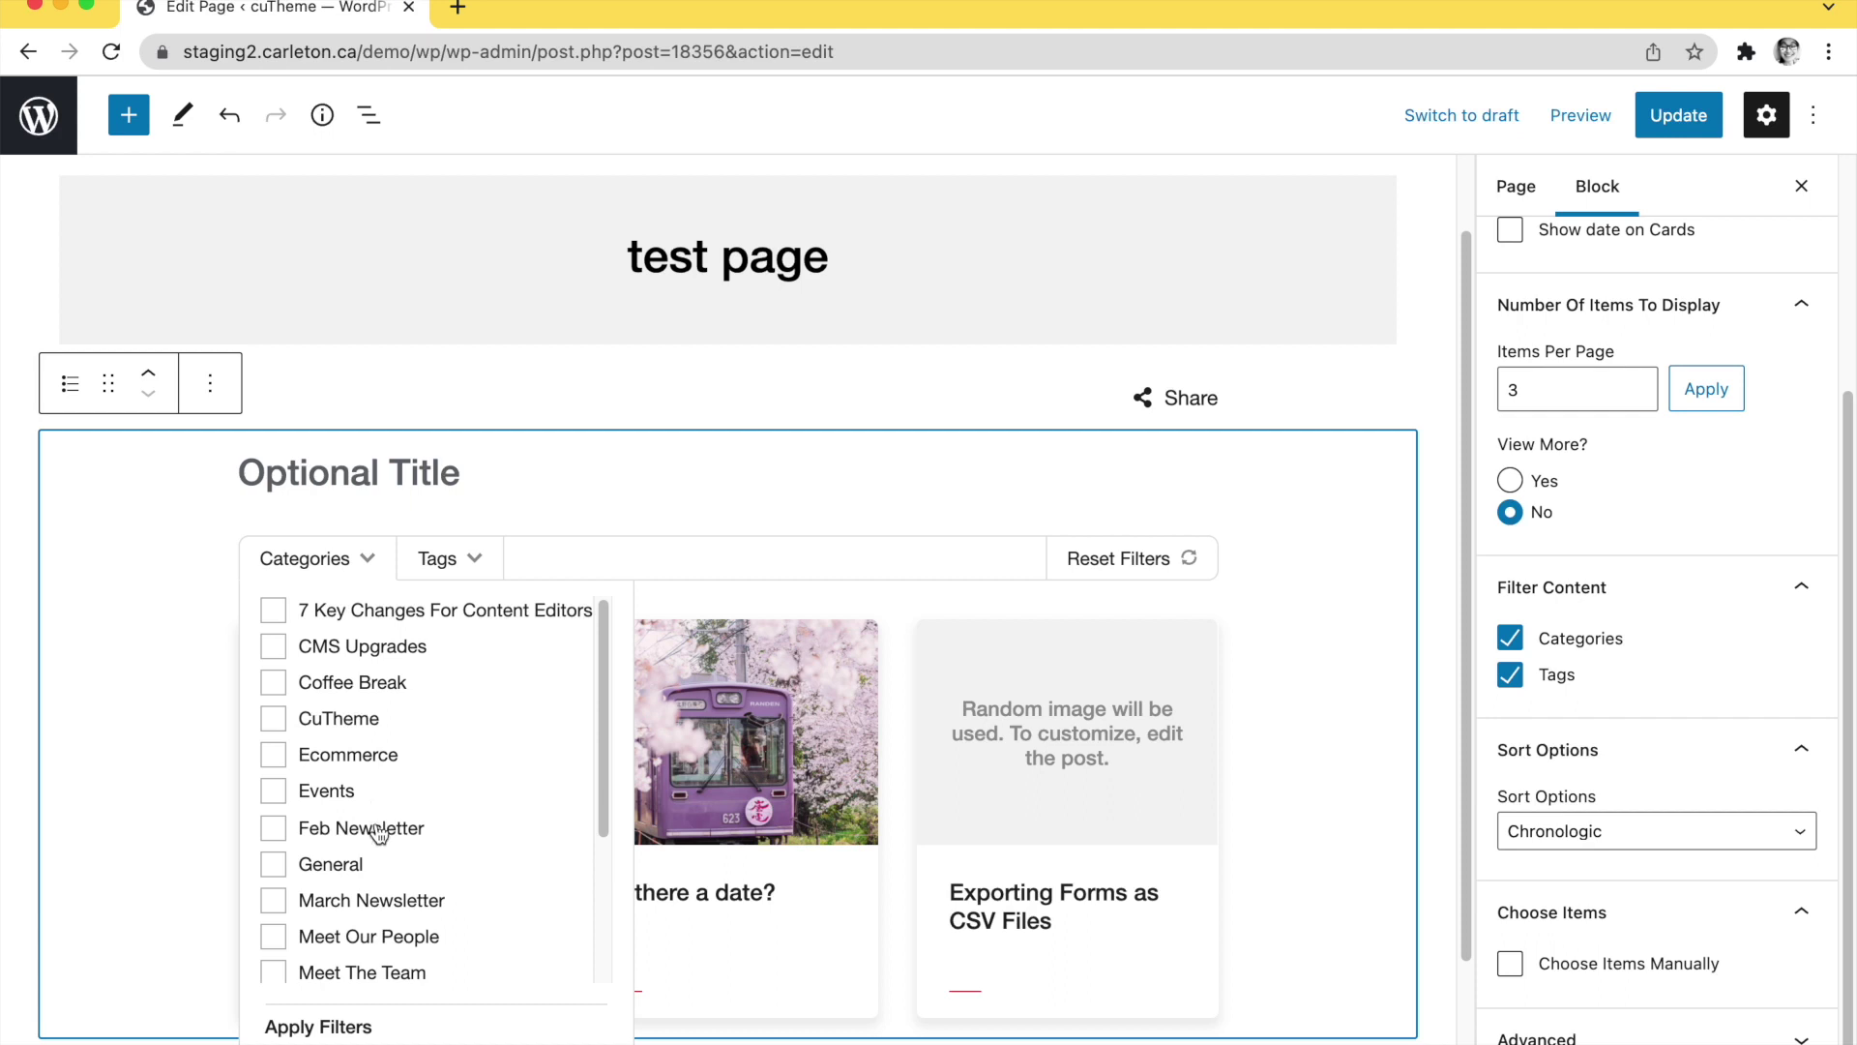
click(366, 940)
scroll(356, 937, down, 5)
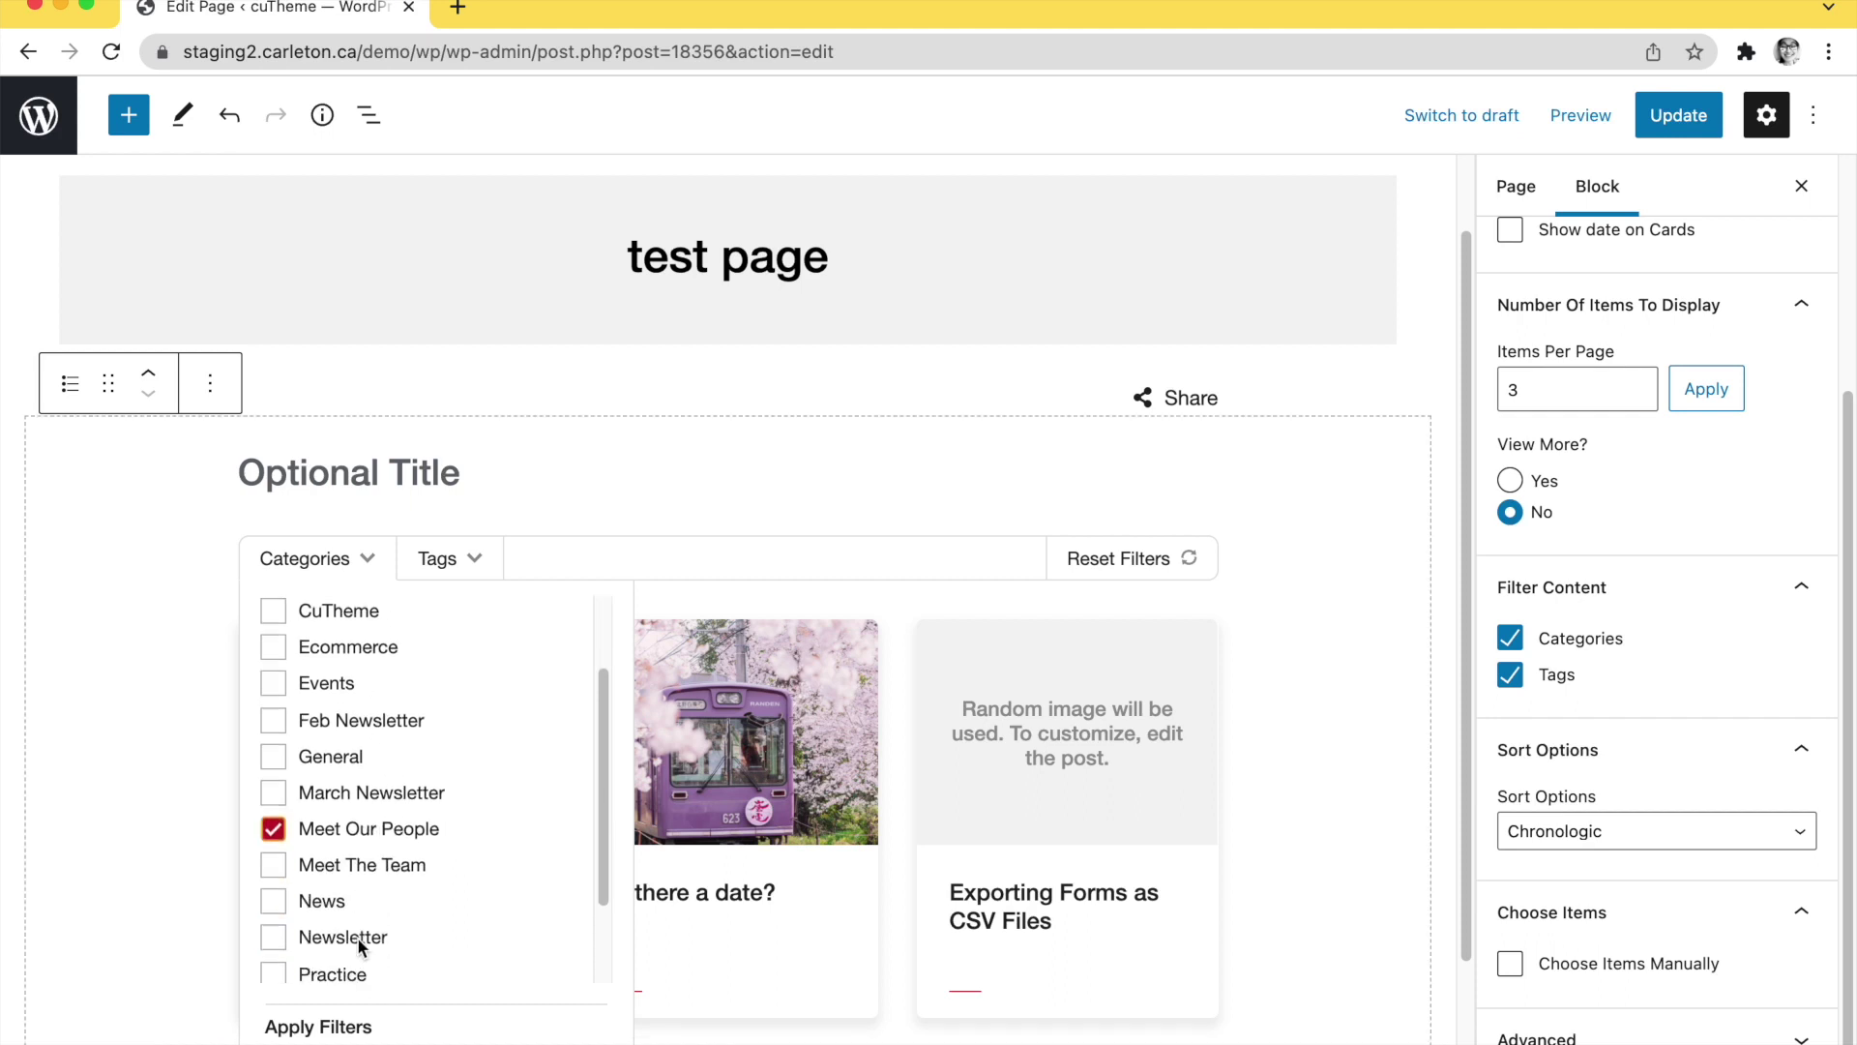
click(359, 967)
click(305, 1027)
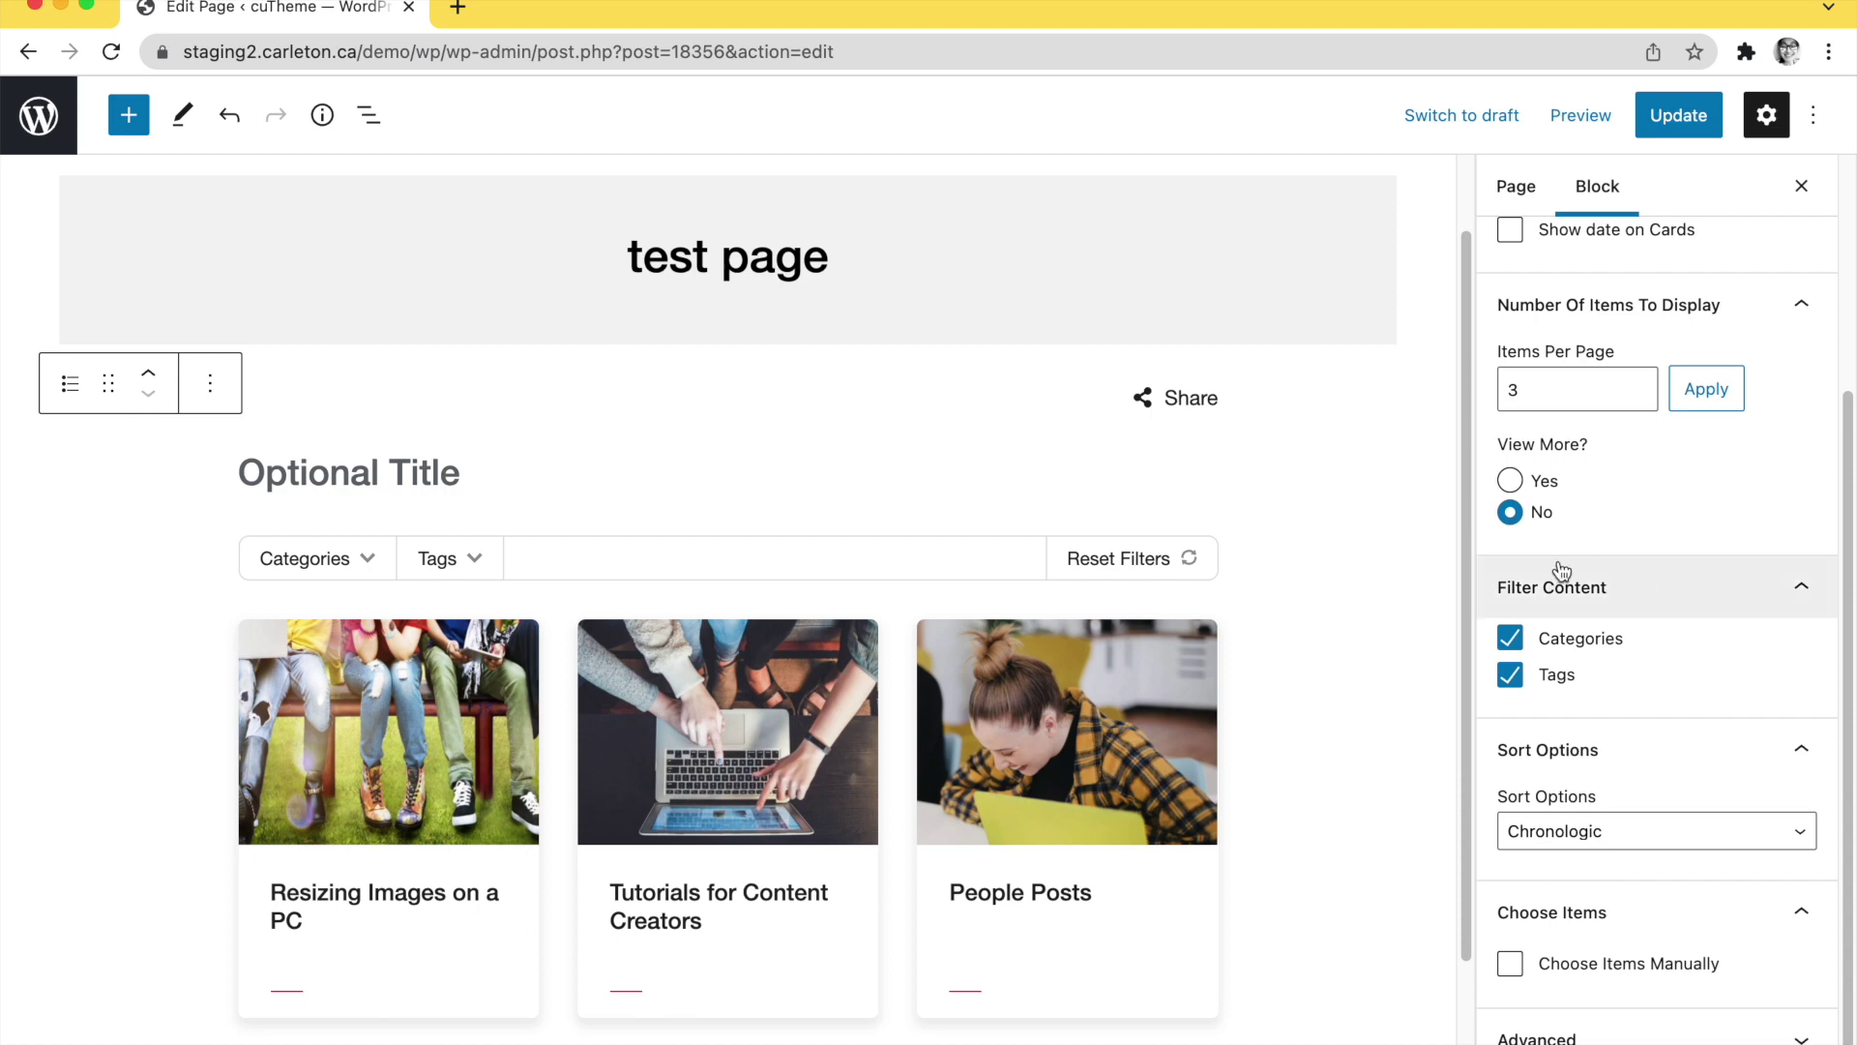
click(1510, 639)
Turn off the Tags filter and switch to choosing listing items manually
click(1510, 674)
scroll(1538, 689, down, 5)
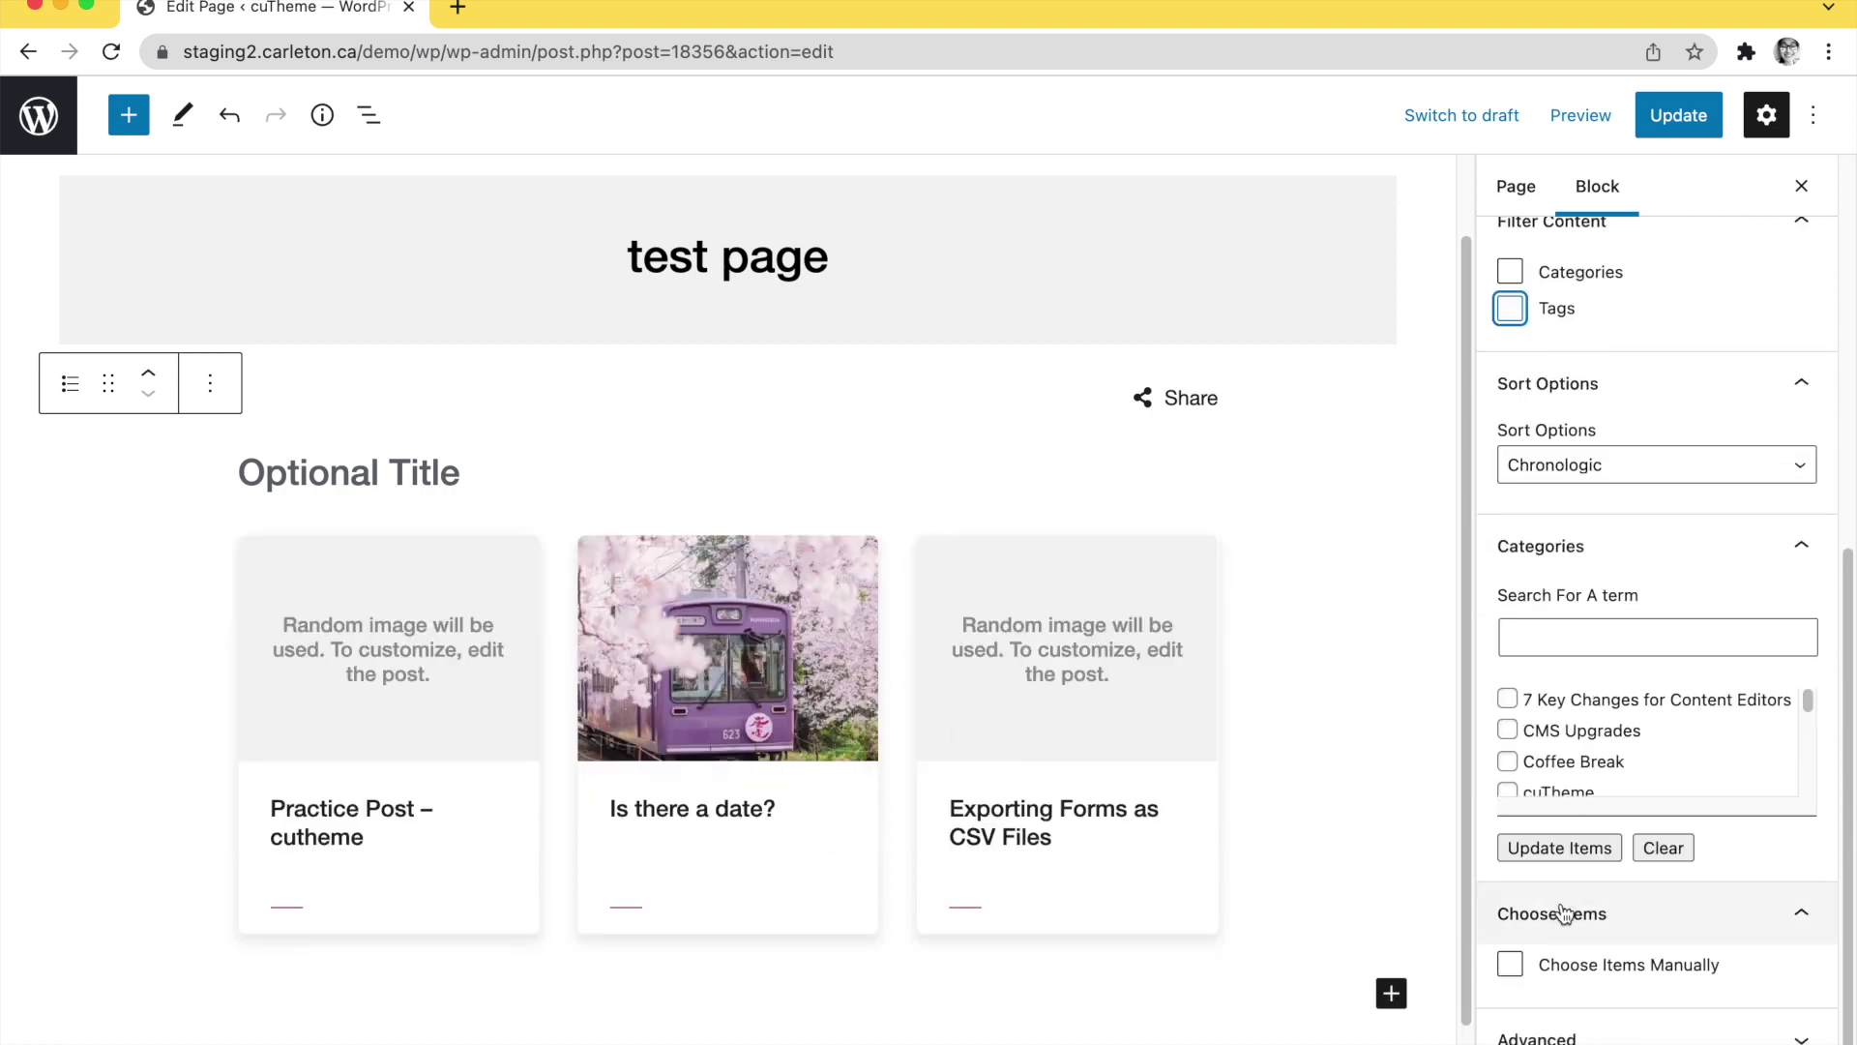
click(1579, 973)
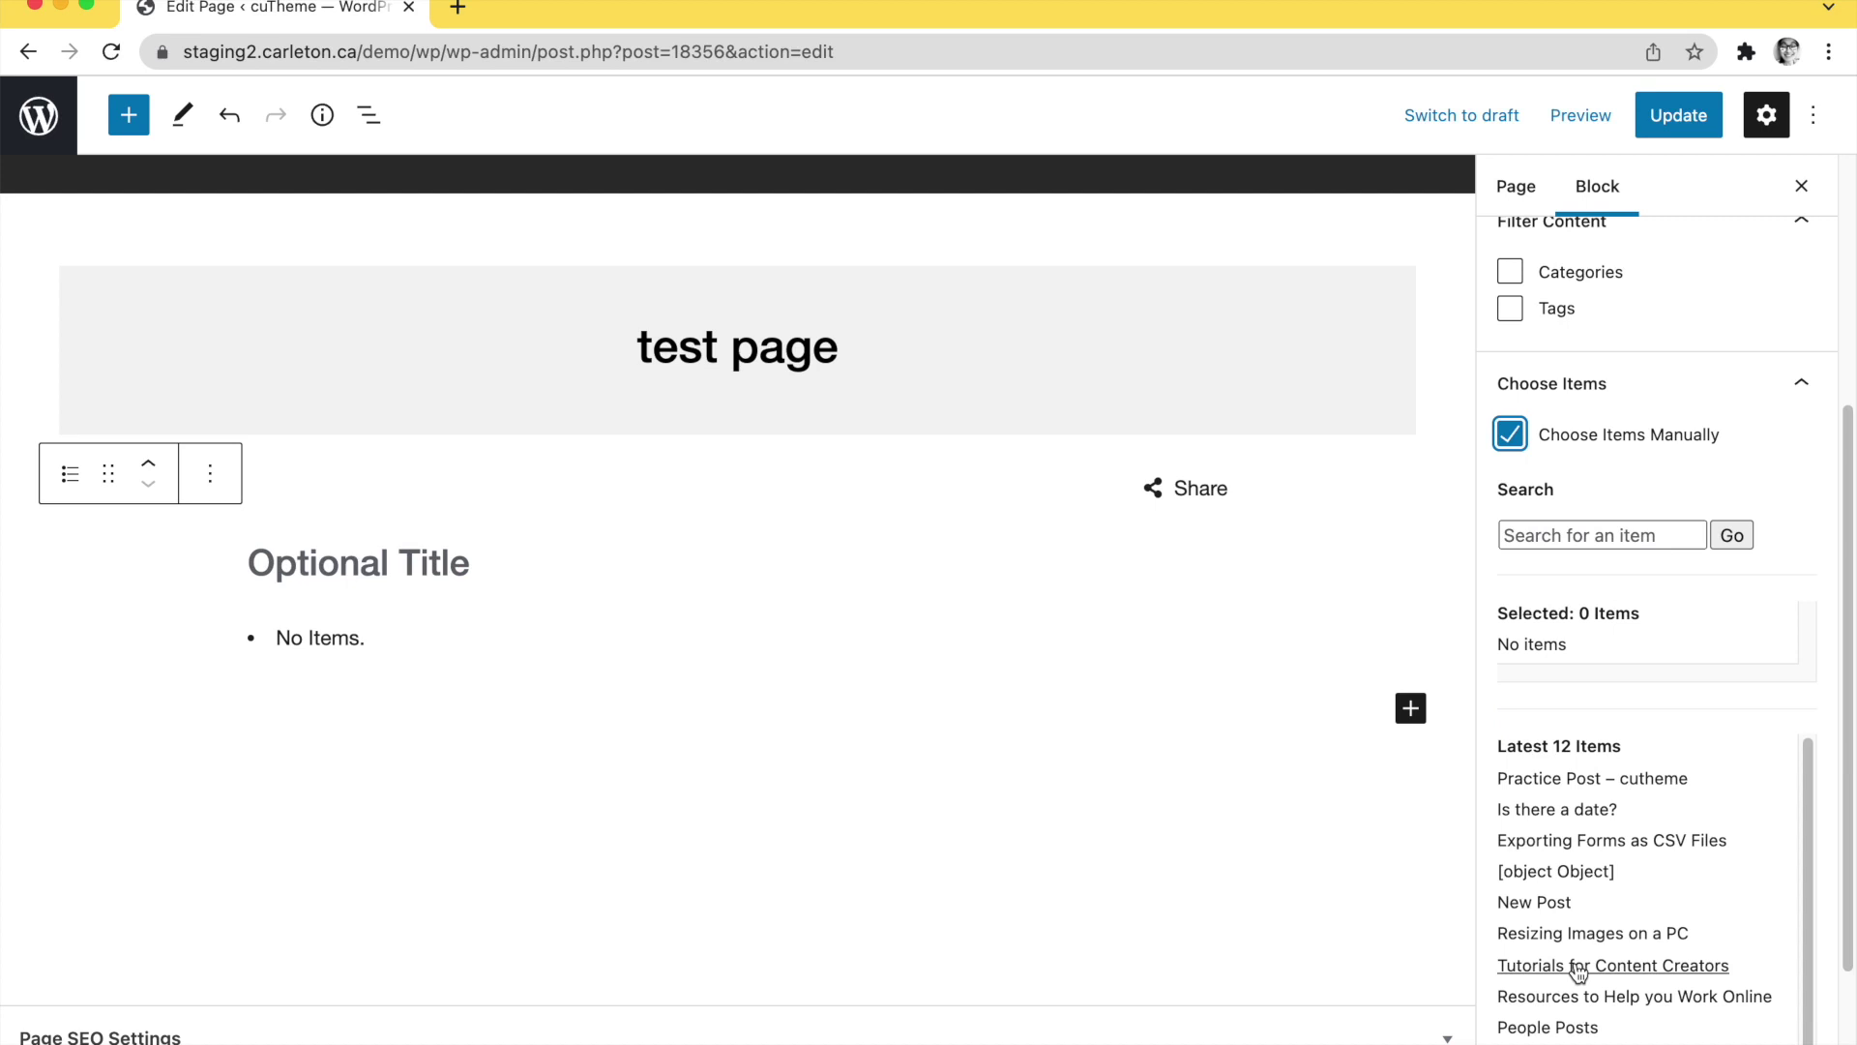
scroll(1582, 853, down, 2)
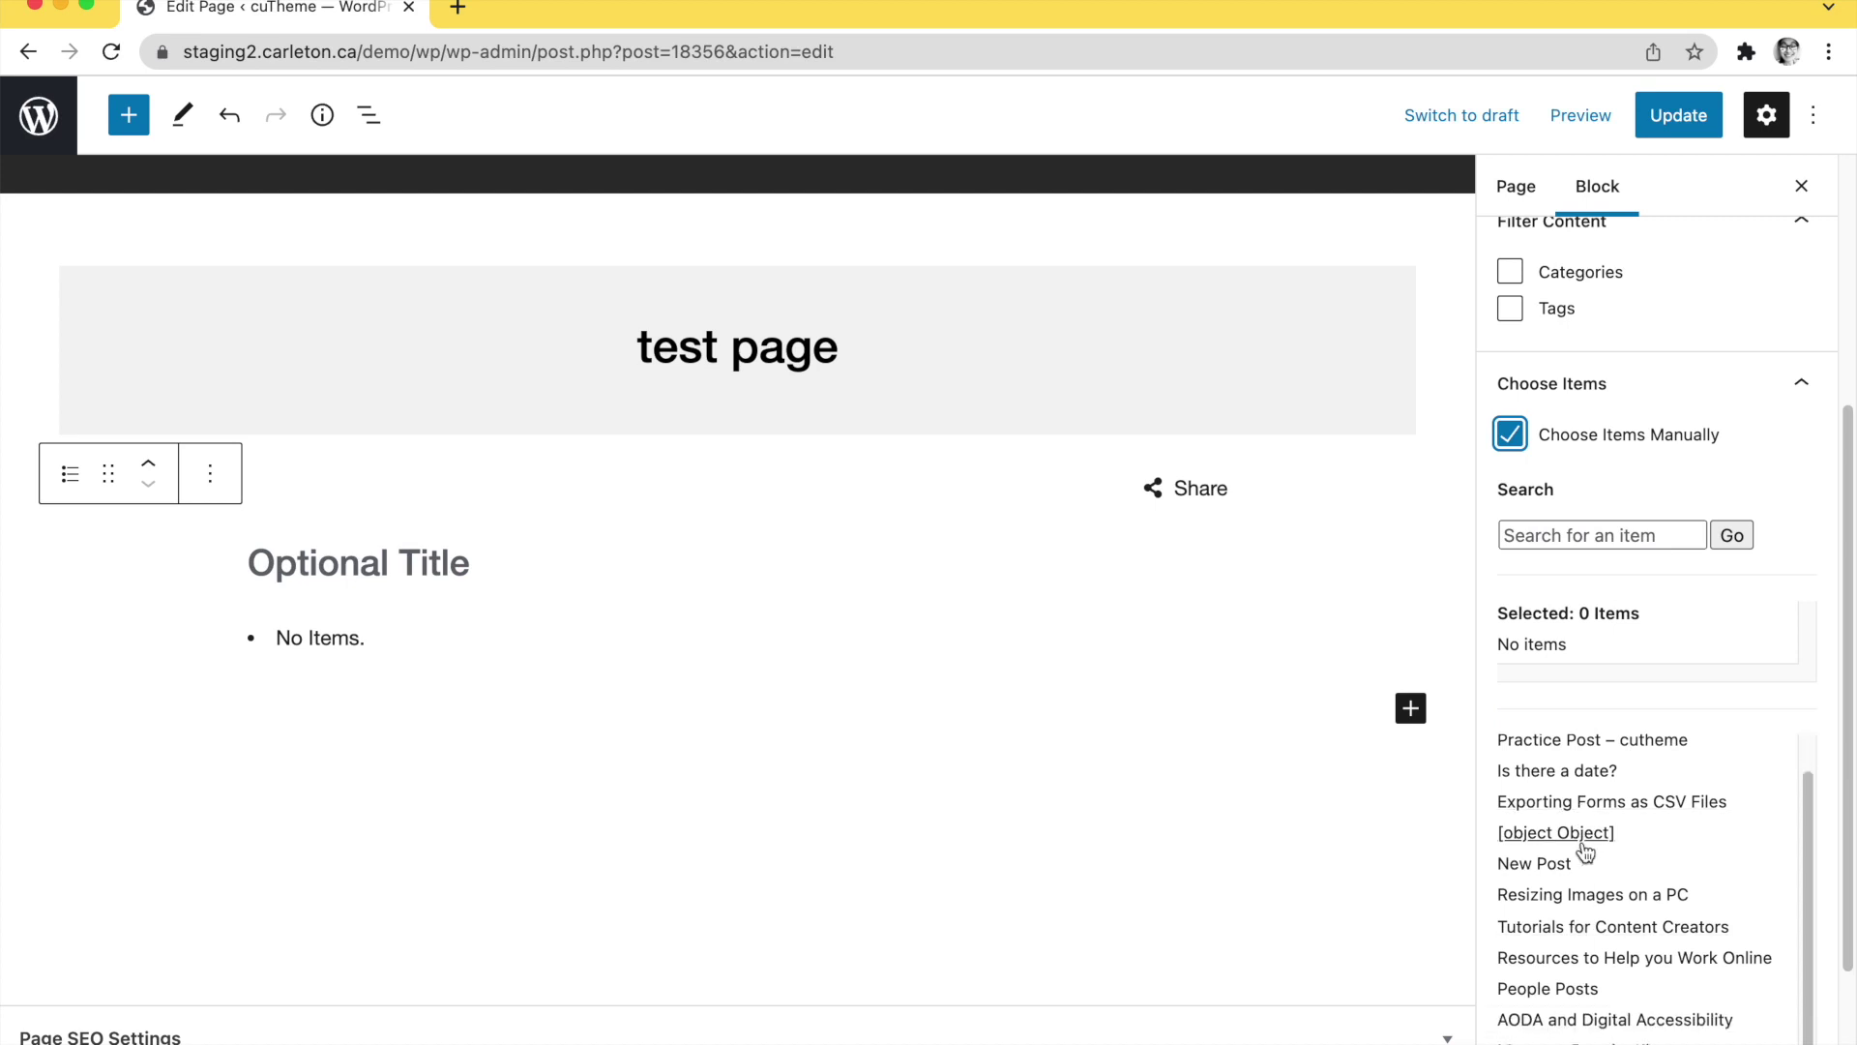
Hand-pick and save Resizing Images on a PC, Tutorials for Content Creators and Resources to Help you Work Online
click(1574, 895)
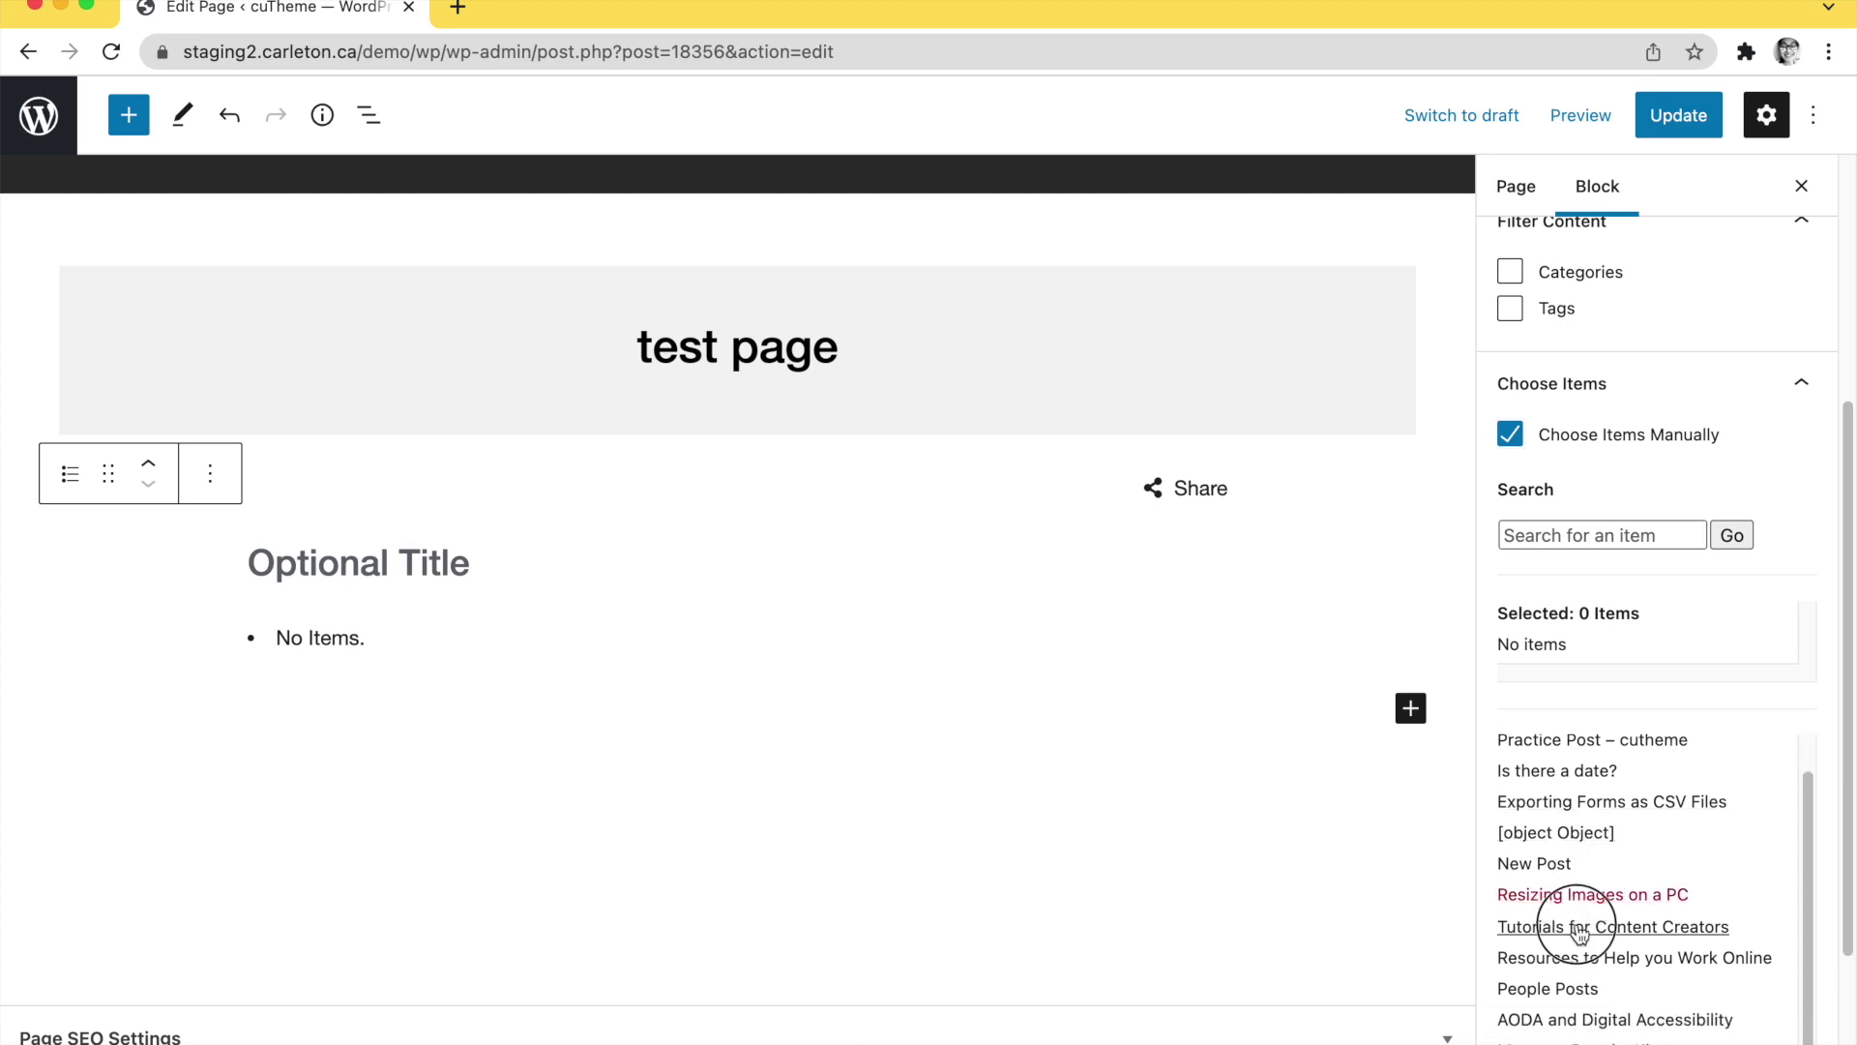
click(1579, 929)
click(1580, 957)
scroll(1820, 886, down, 3)
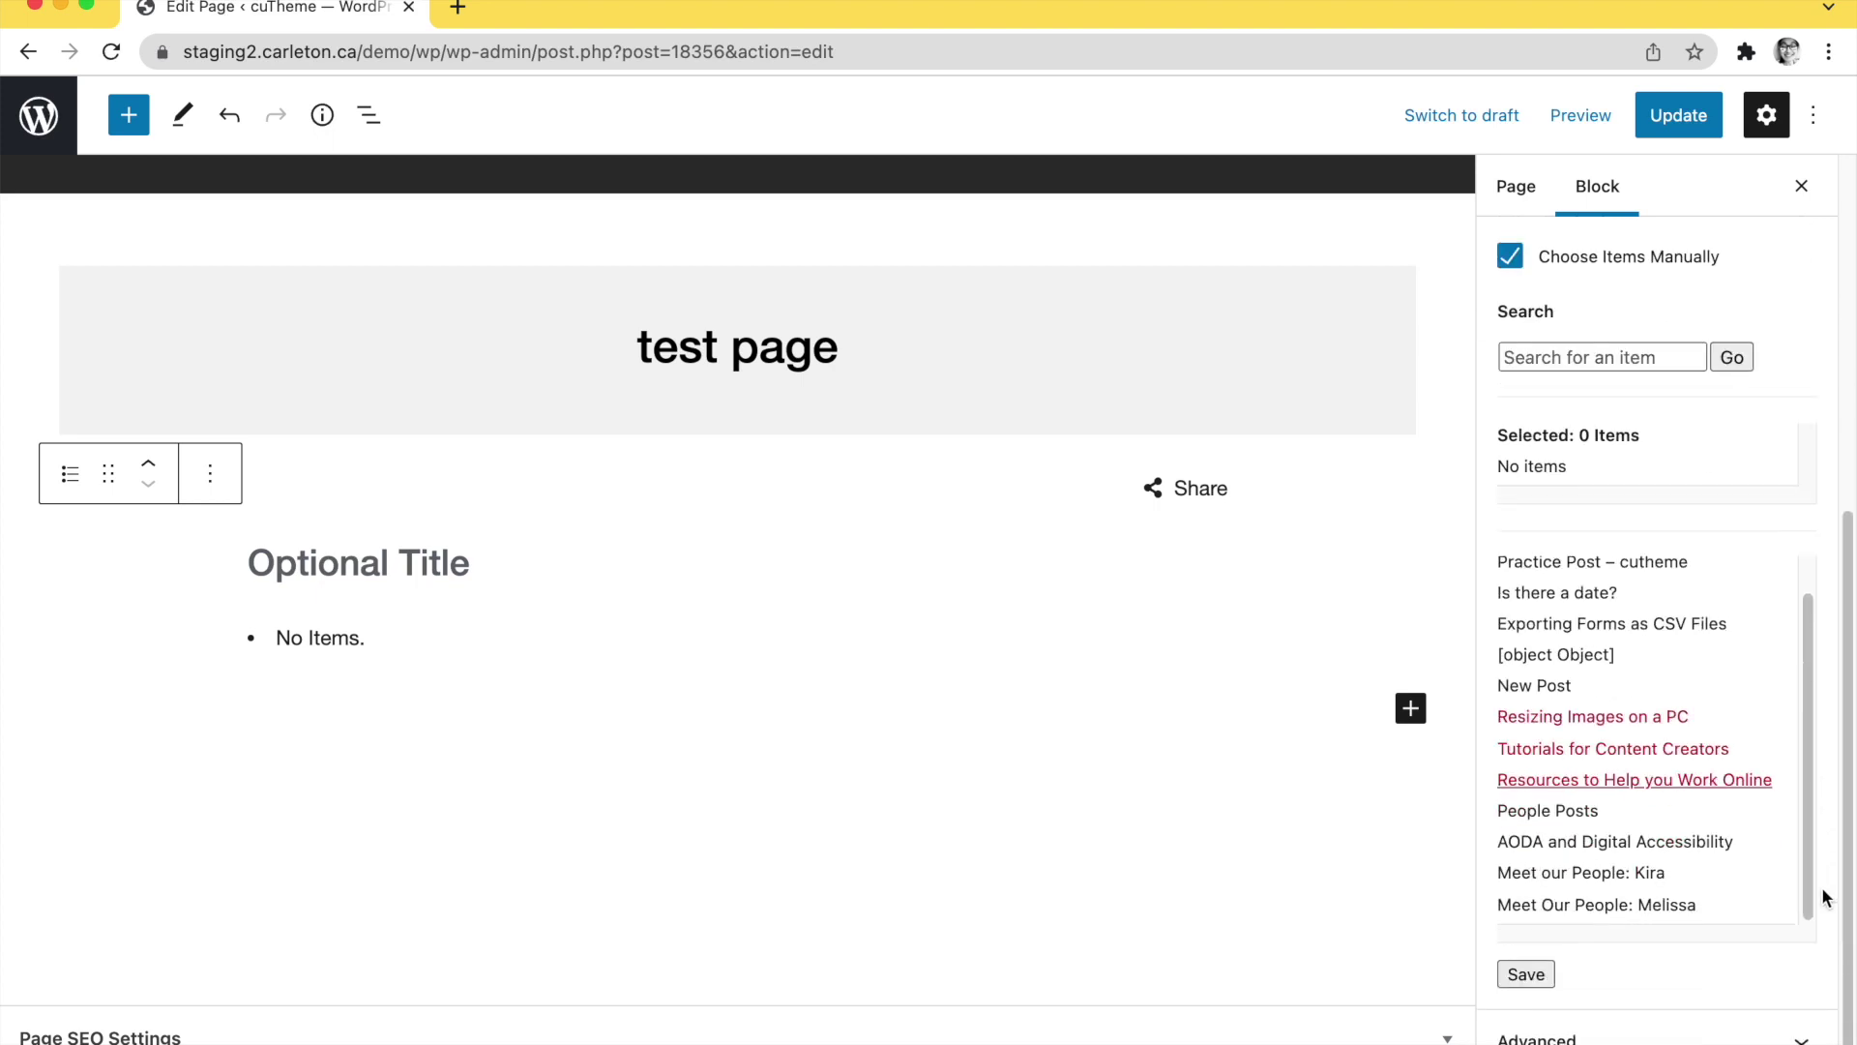
click(1542, 979)
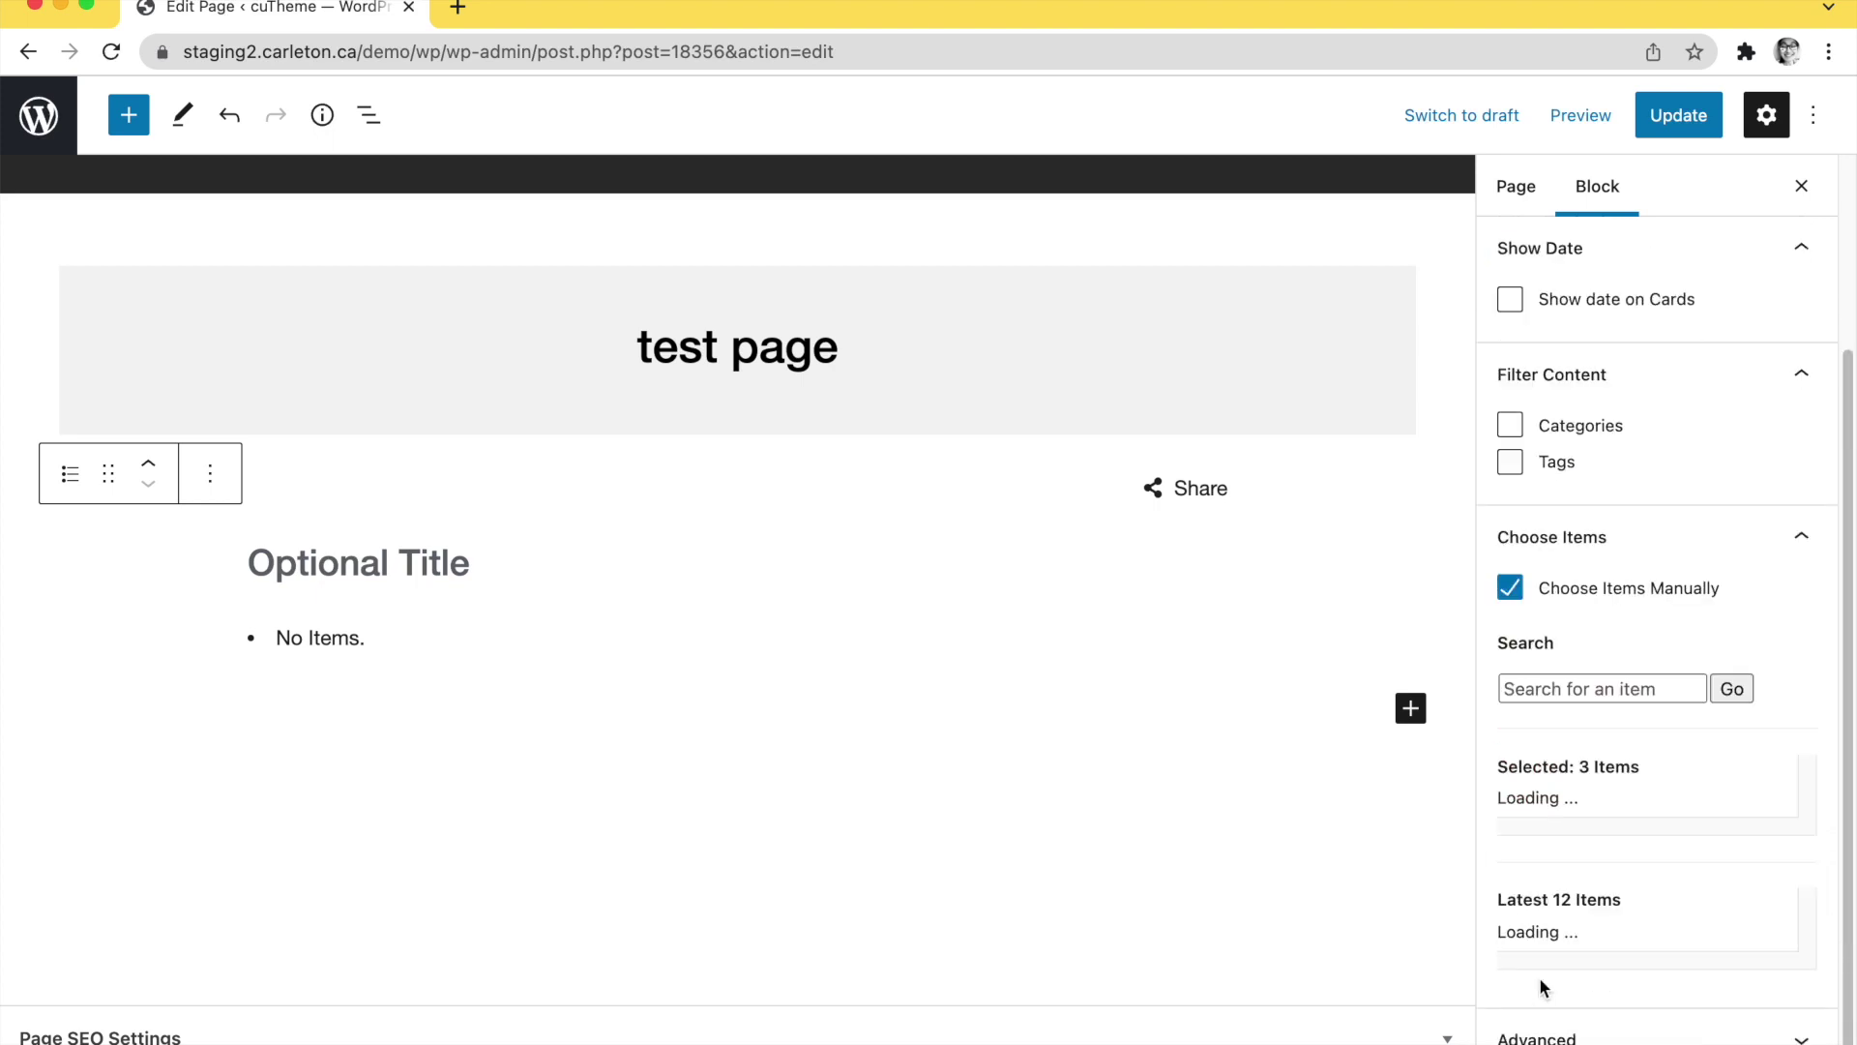
Turn off manual item selection so the block shows the latest posts
scroll(1569, 969, down, 3)
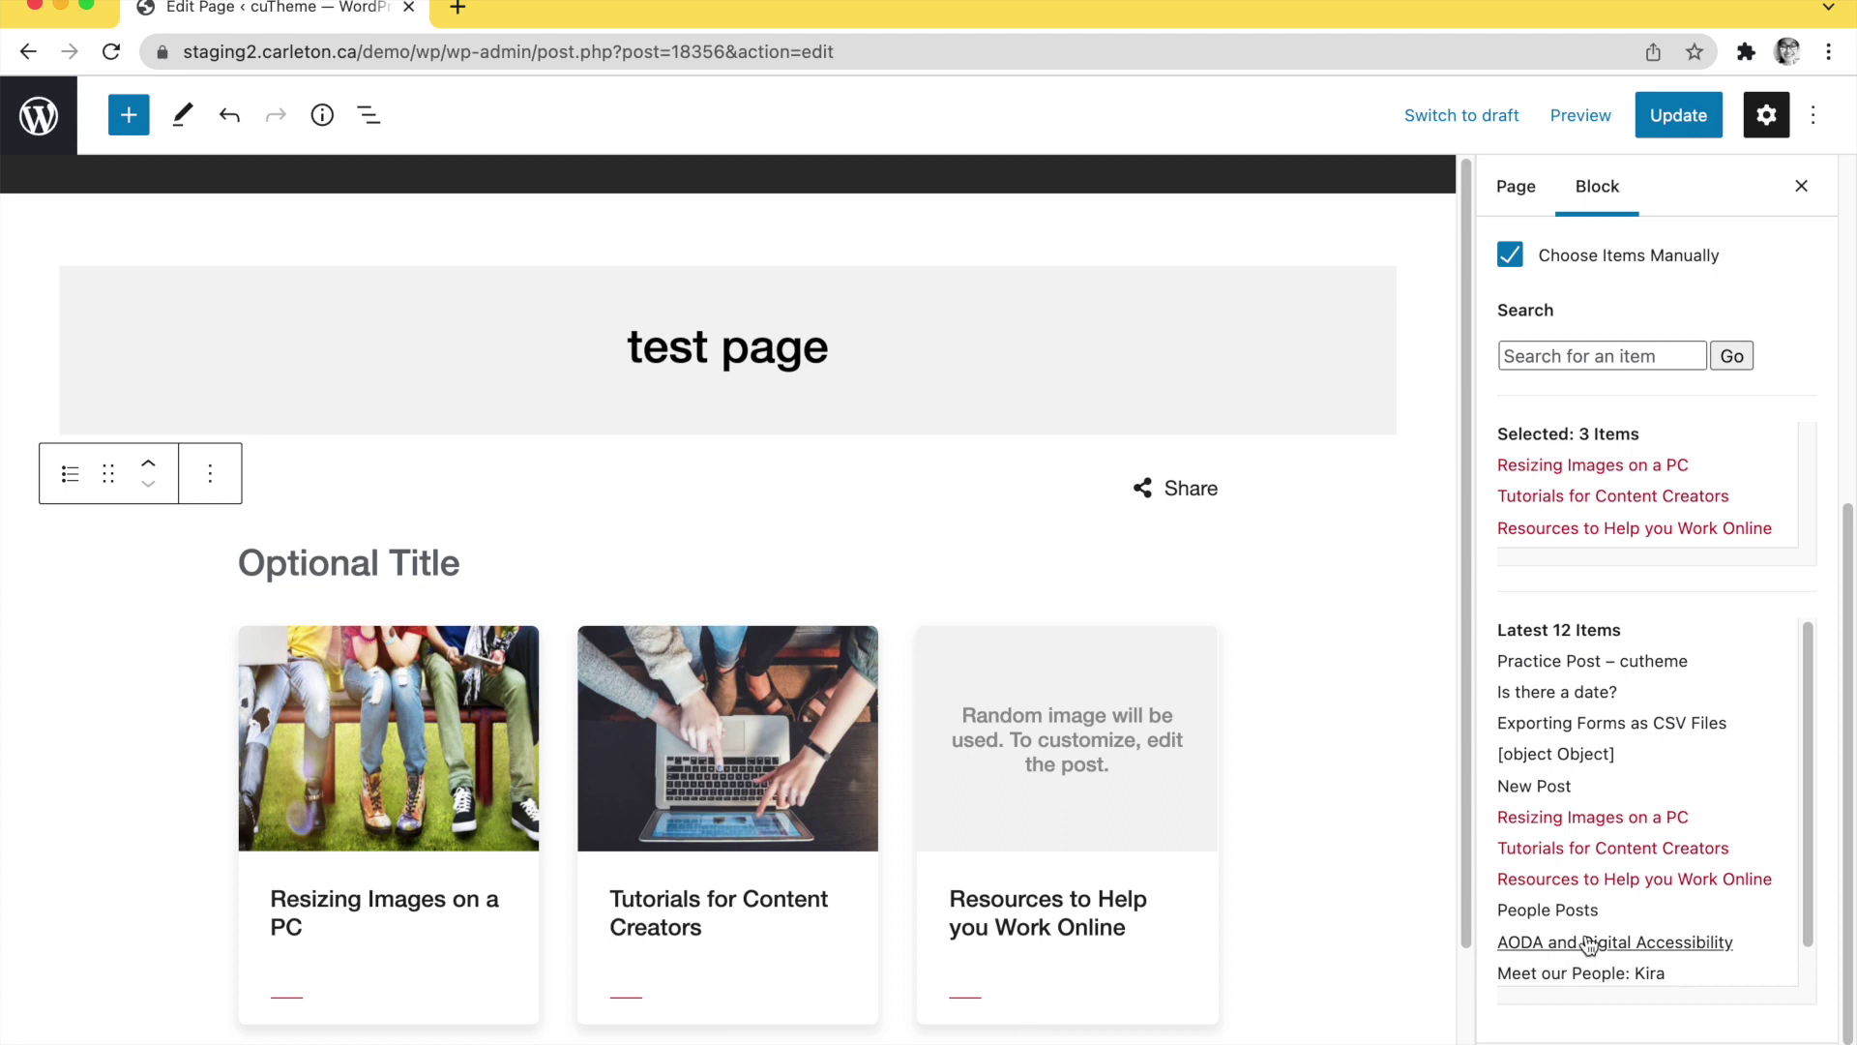
scroll(1589, 944, up, 5)
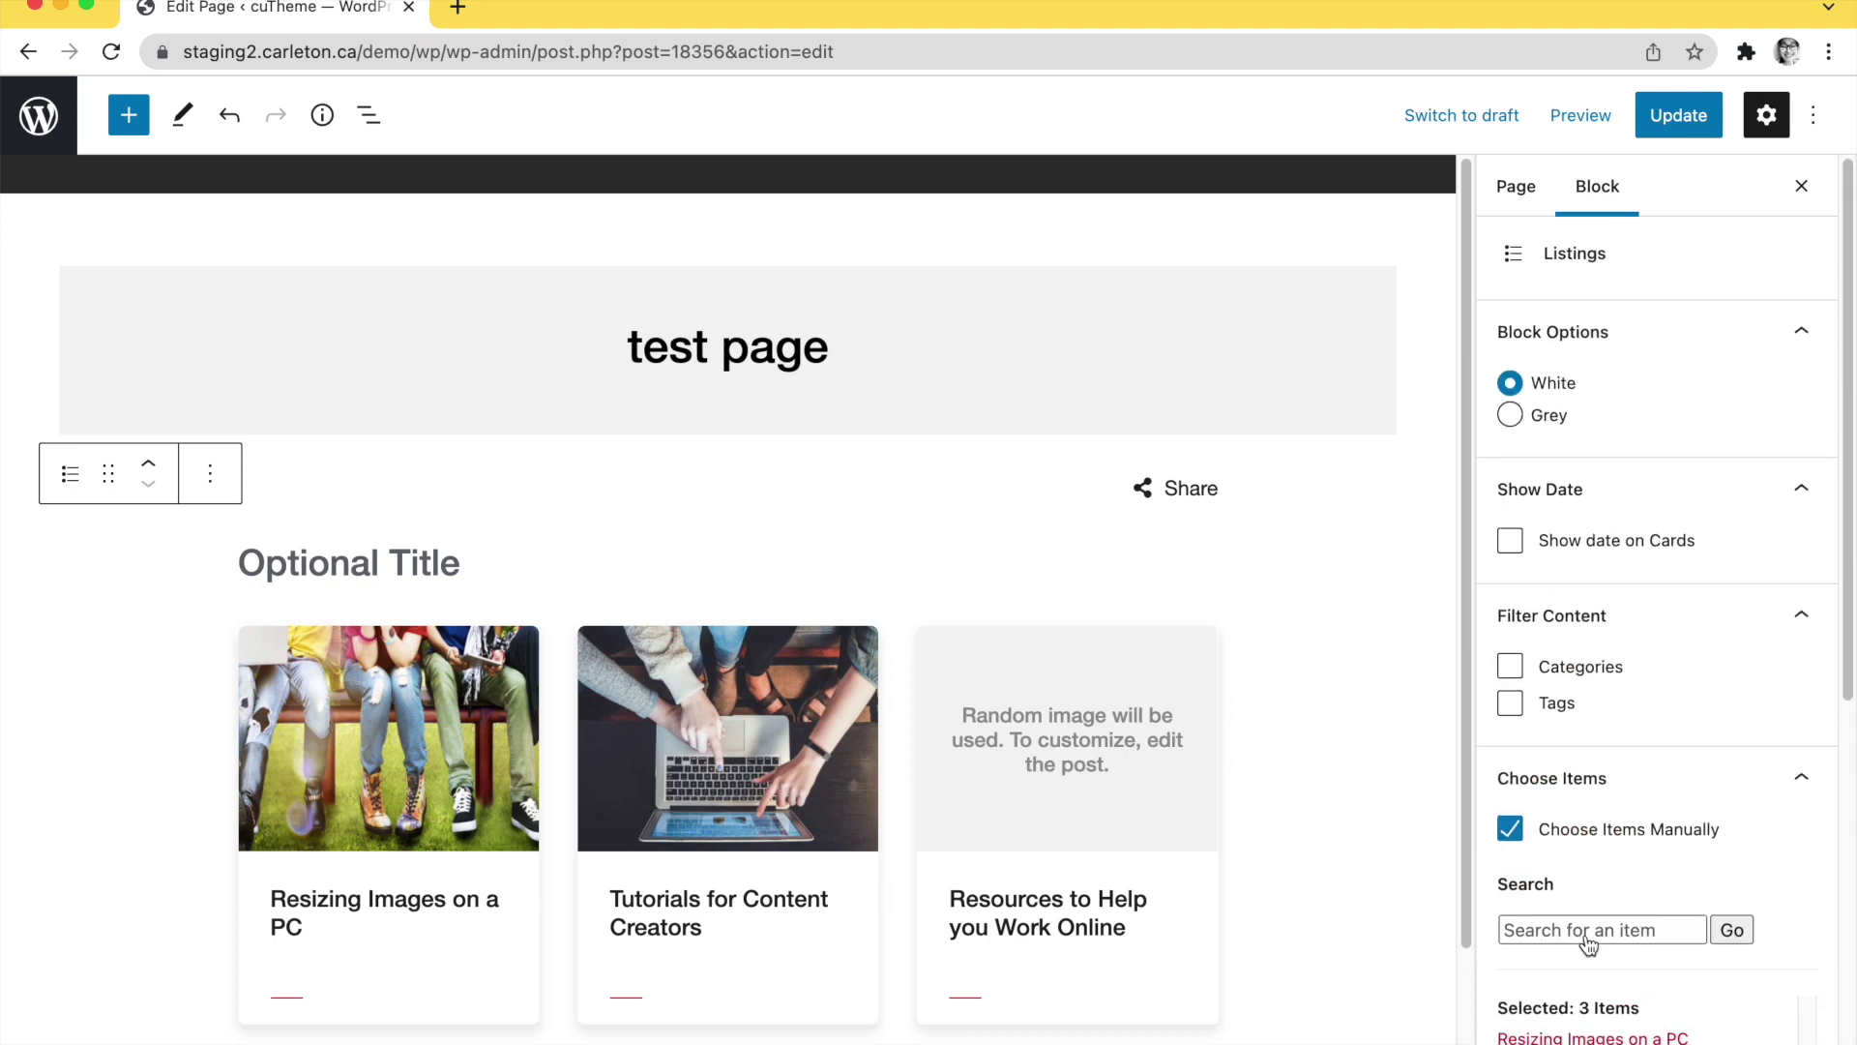
click(1511, 836)
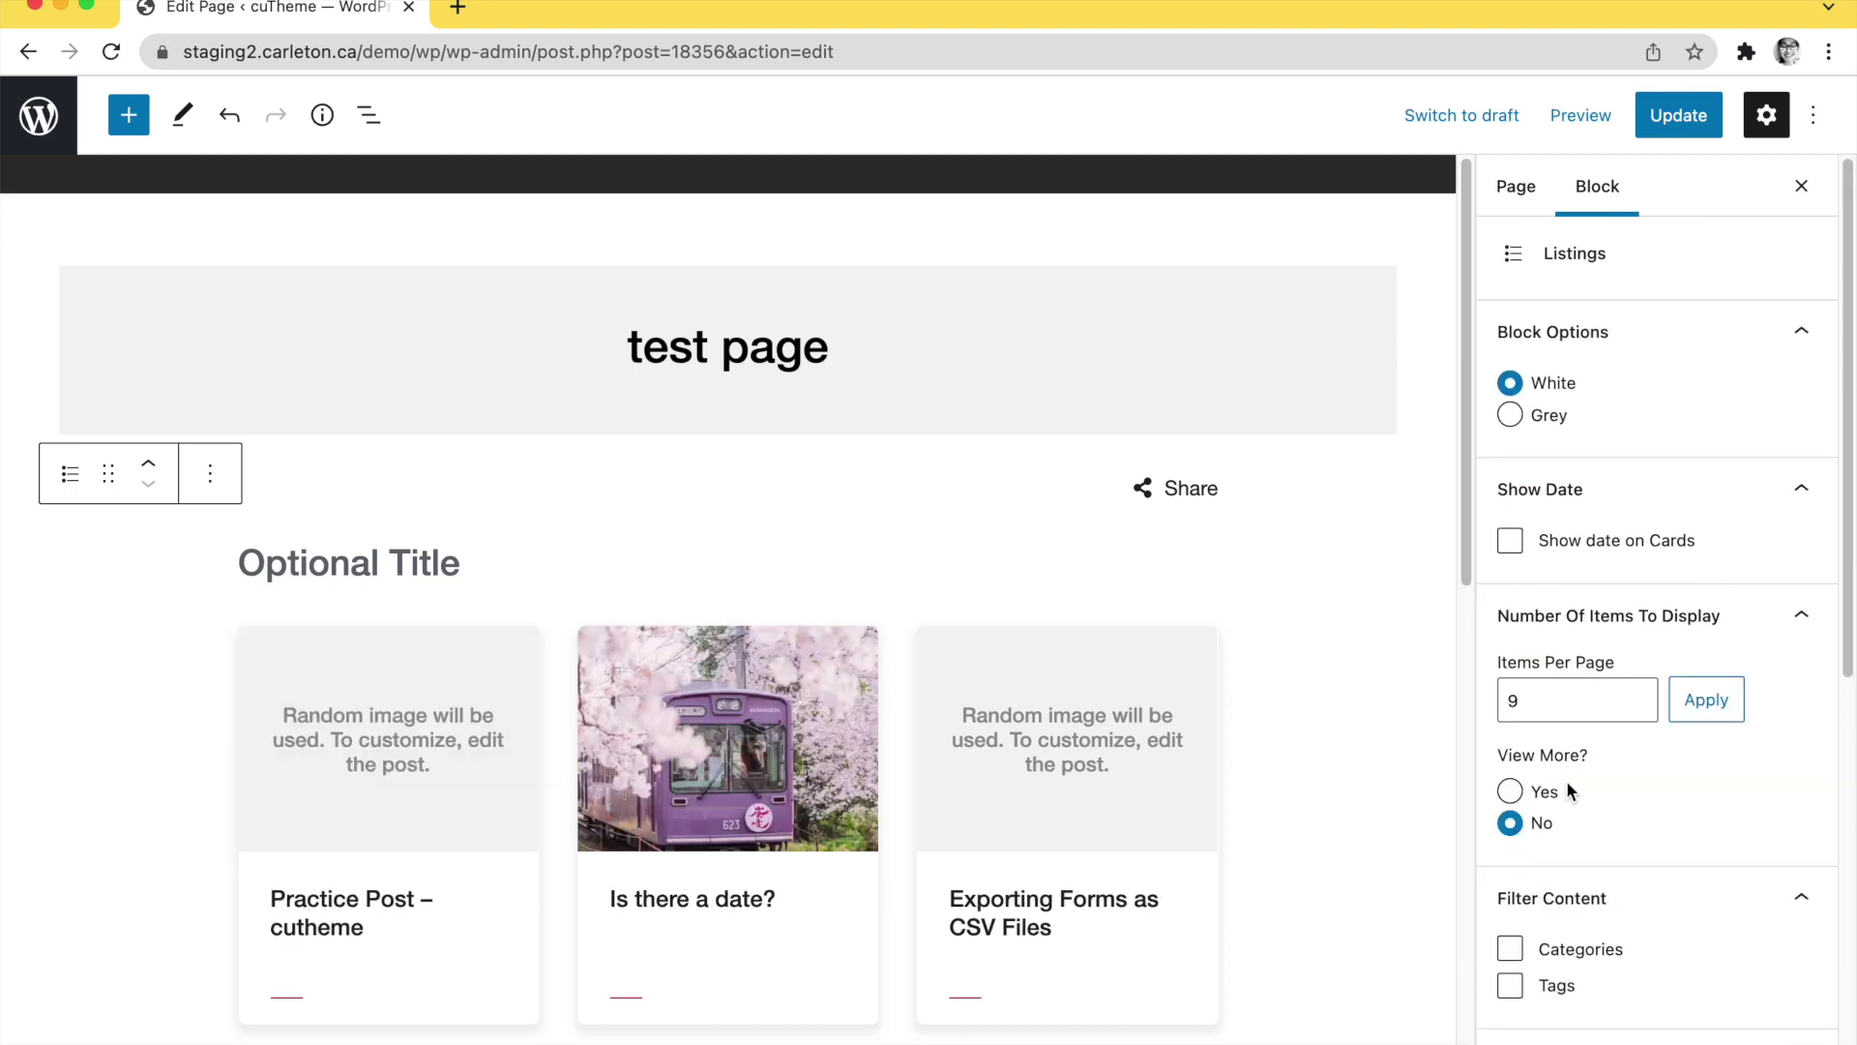
Try a Grey background then return to White, and toggle card dates on then off
click(1511, 416)
click(1511, 385)
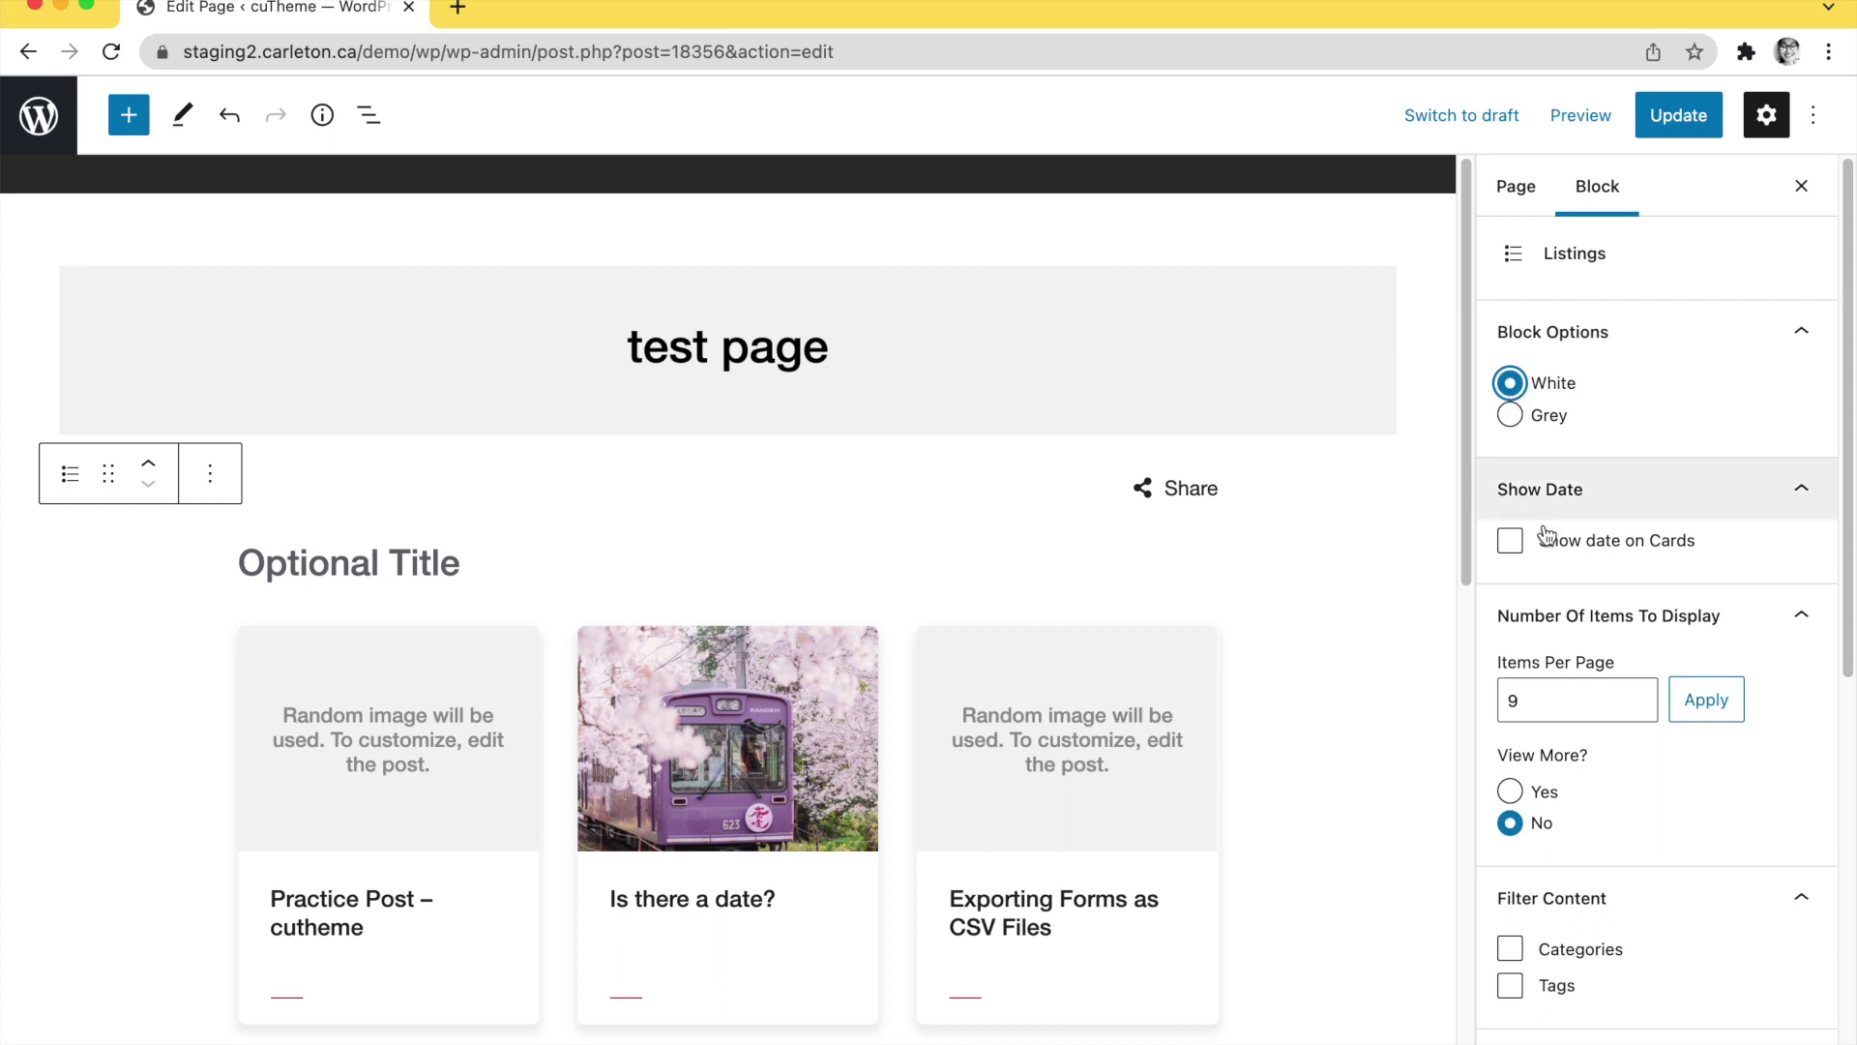
click(1511, 542)
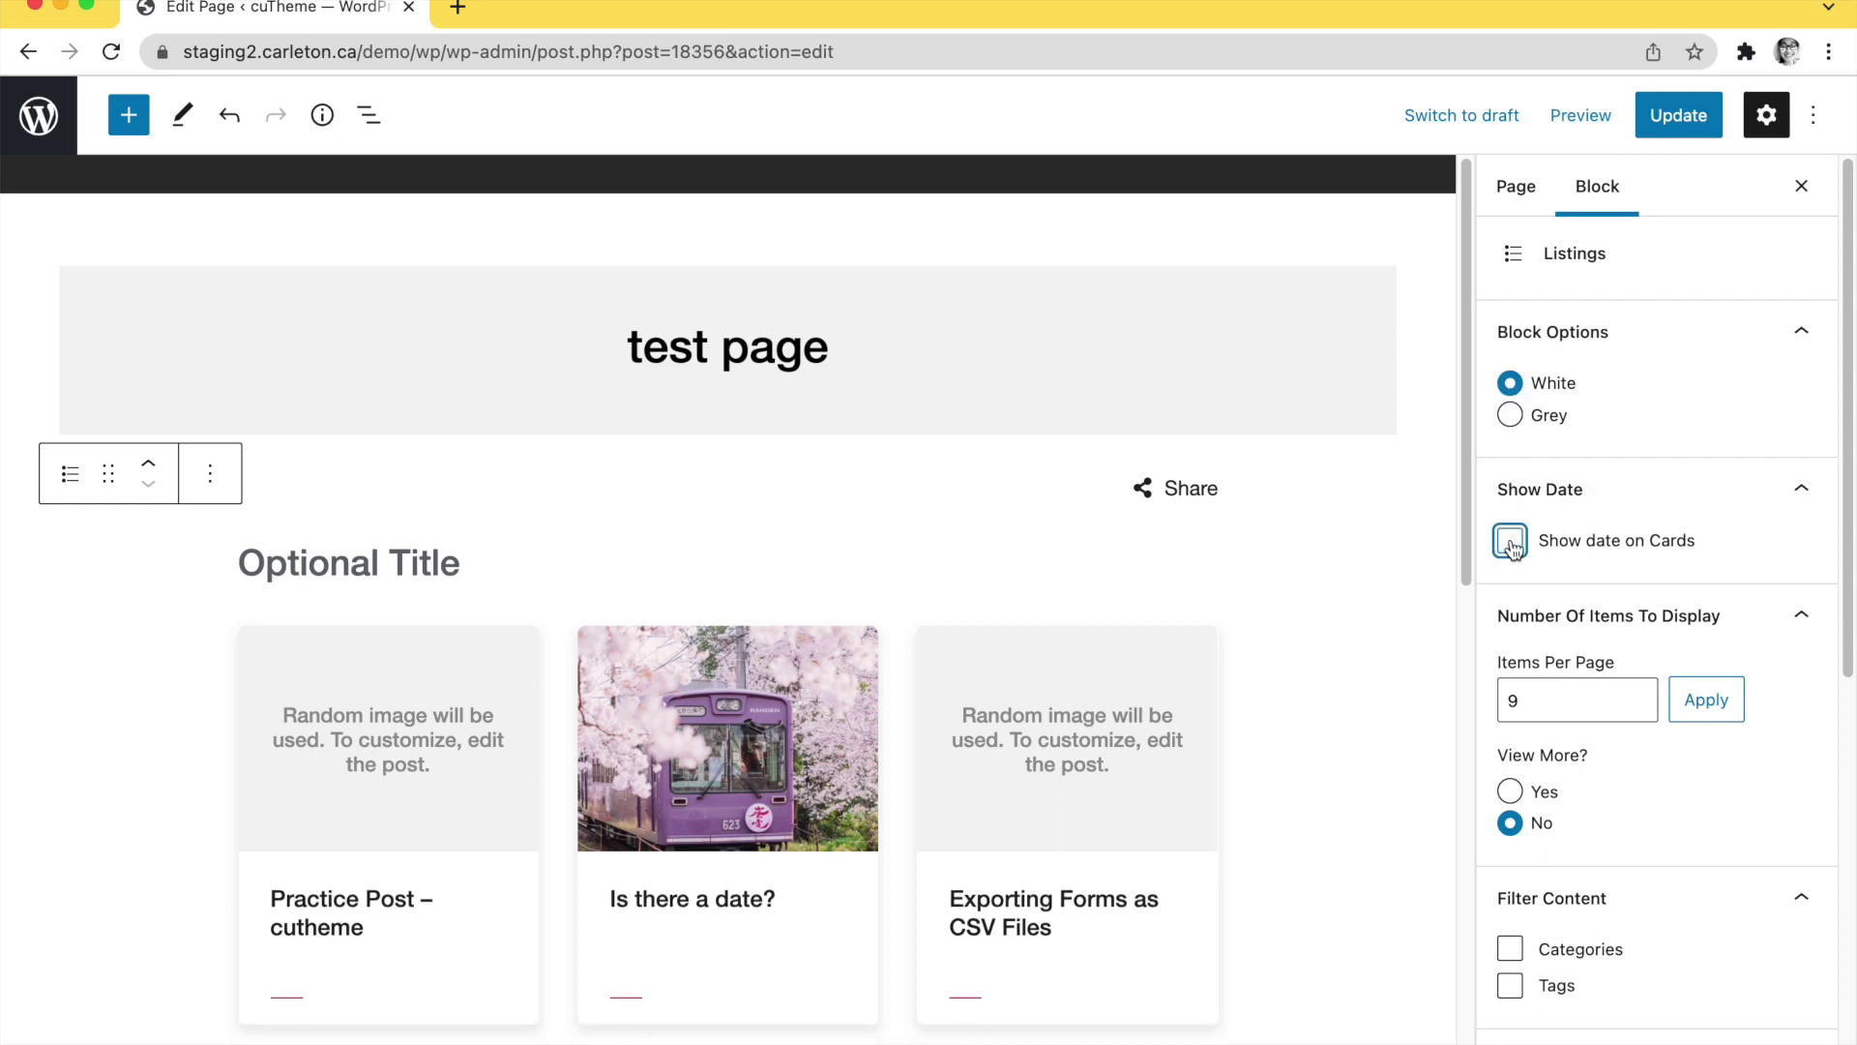
click(1511, 542)
scroll(1391, 638, down, 2)
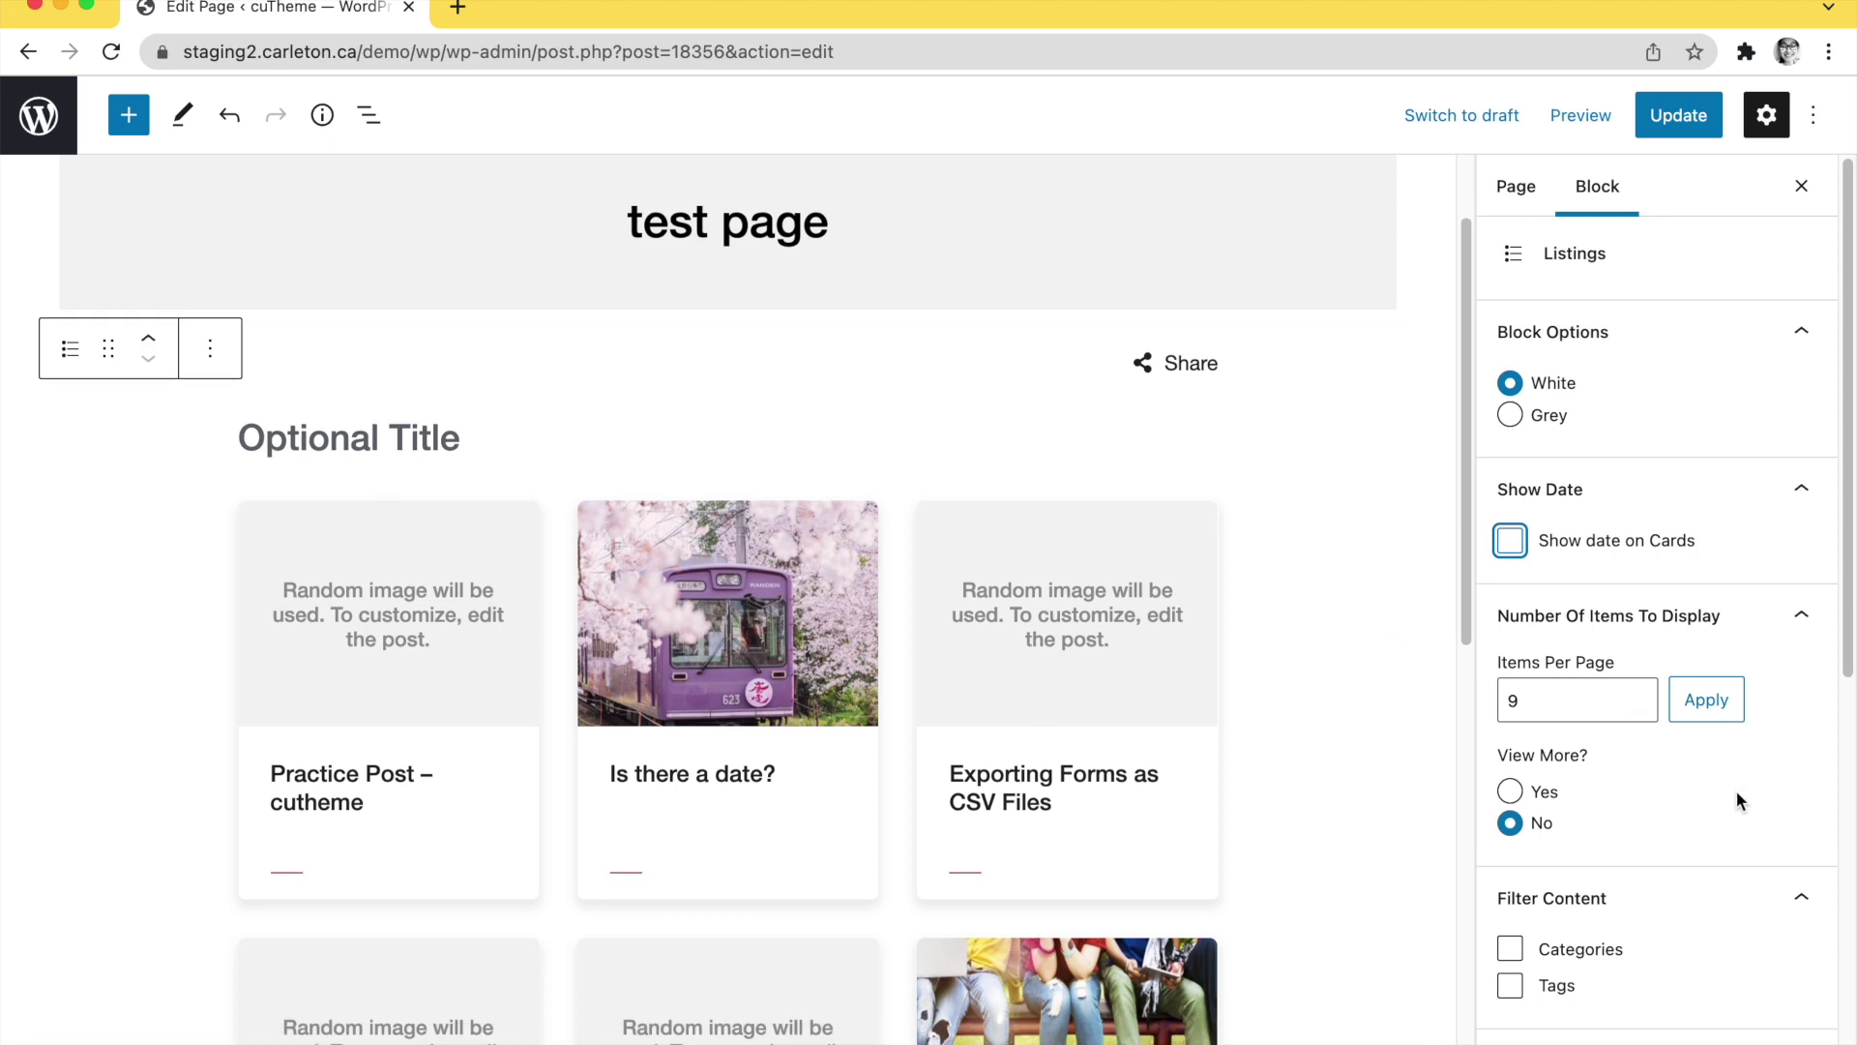
click(1545, 708)
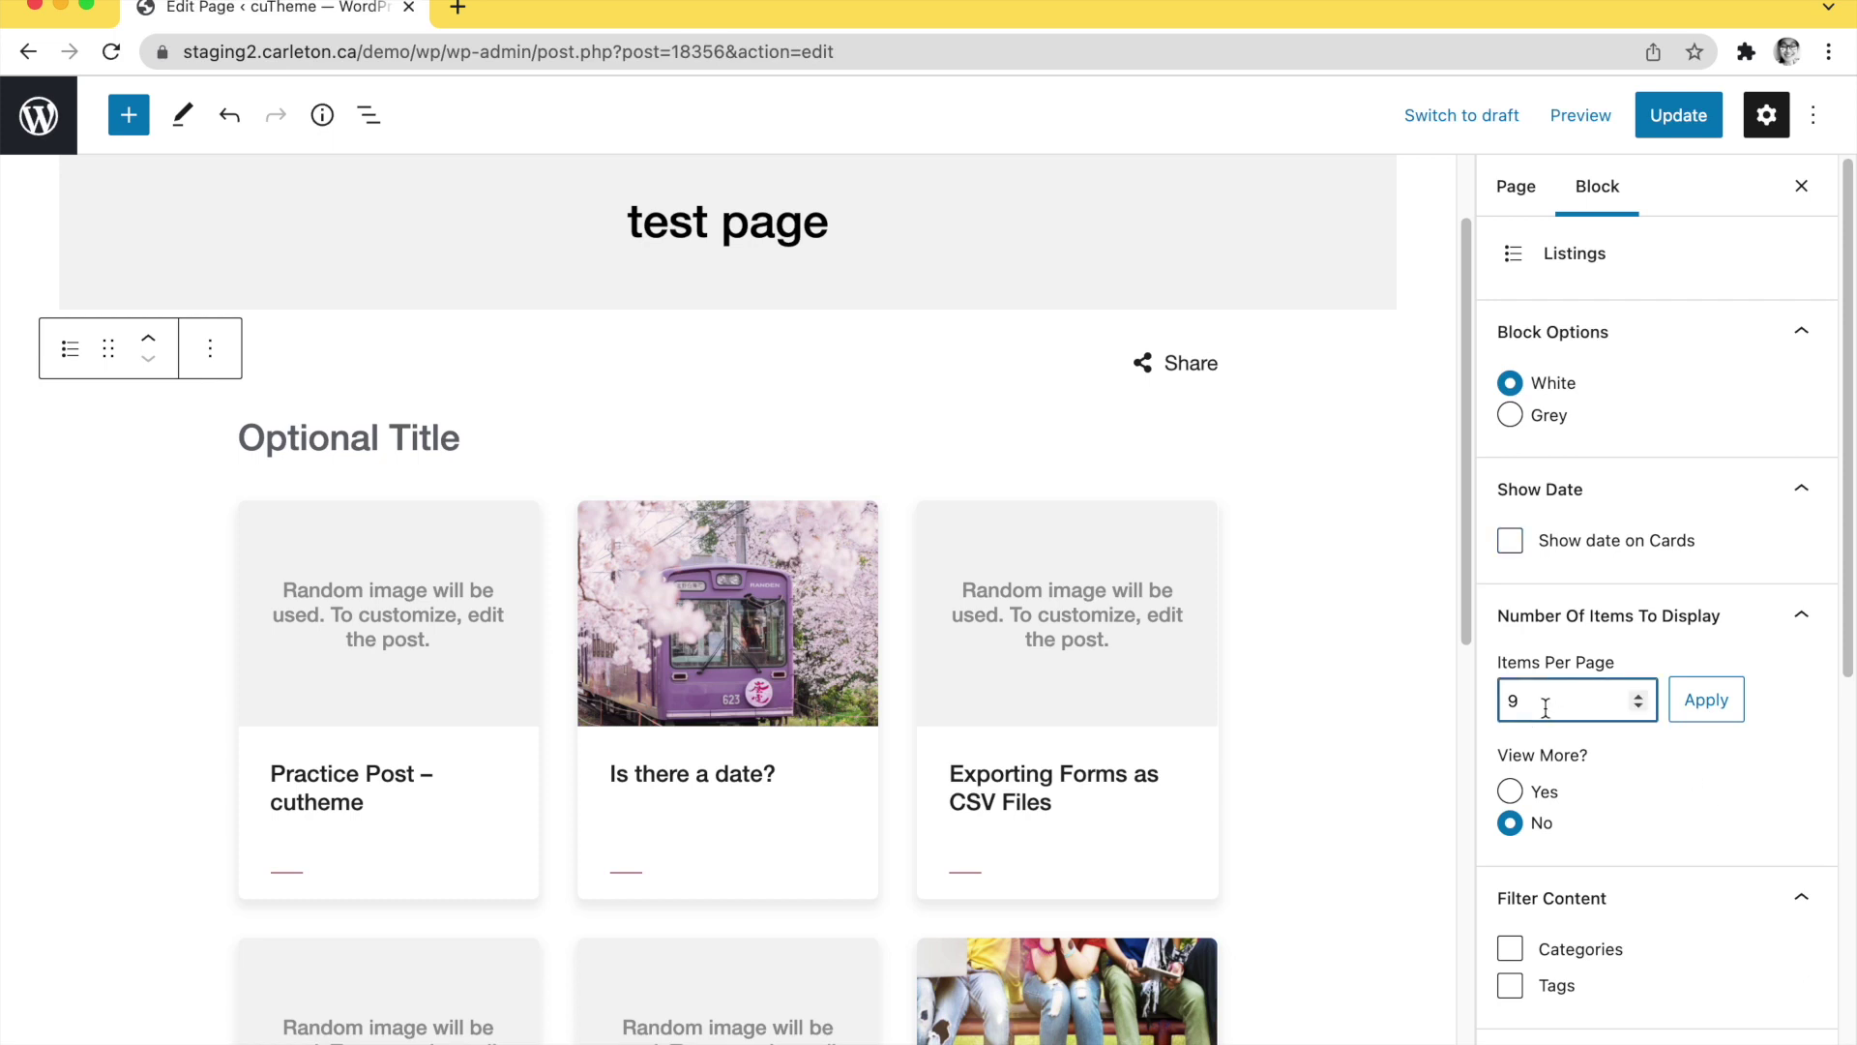
Set Items Per Page to 6 and View More to Yes, applying each change
key(BackSpace)
text(6)
click(1723, 723)
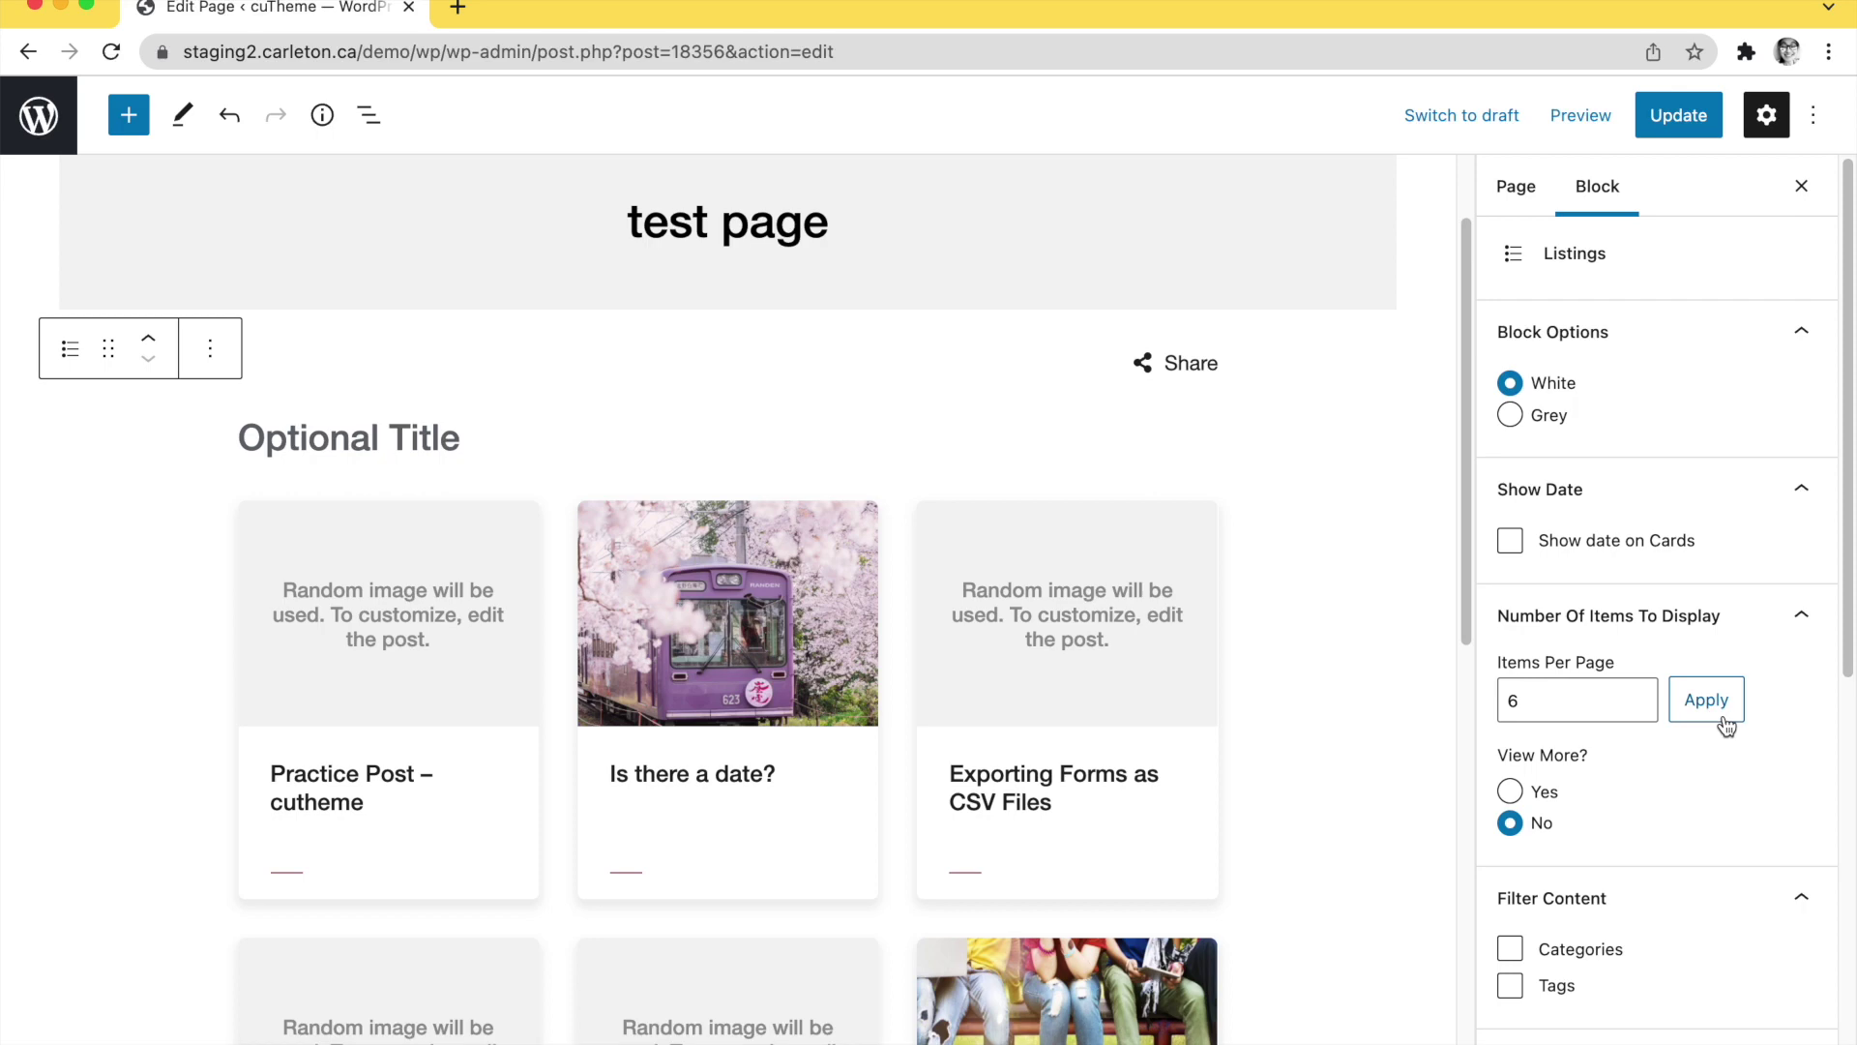
click(1510, 791)
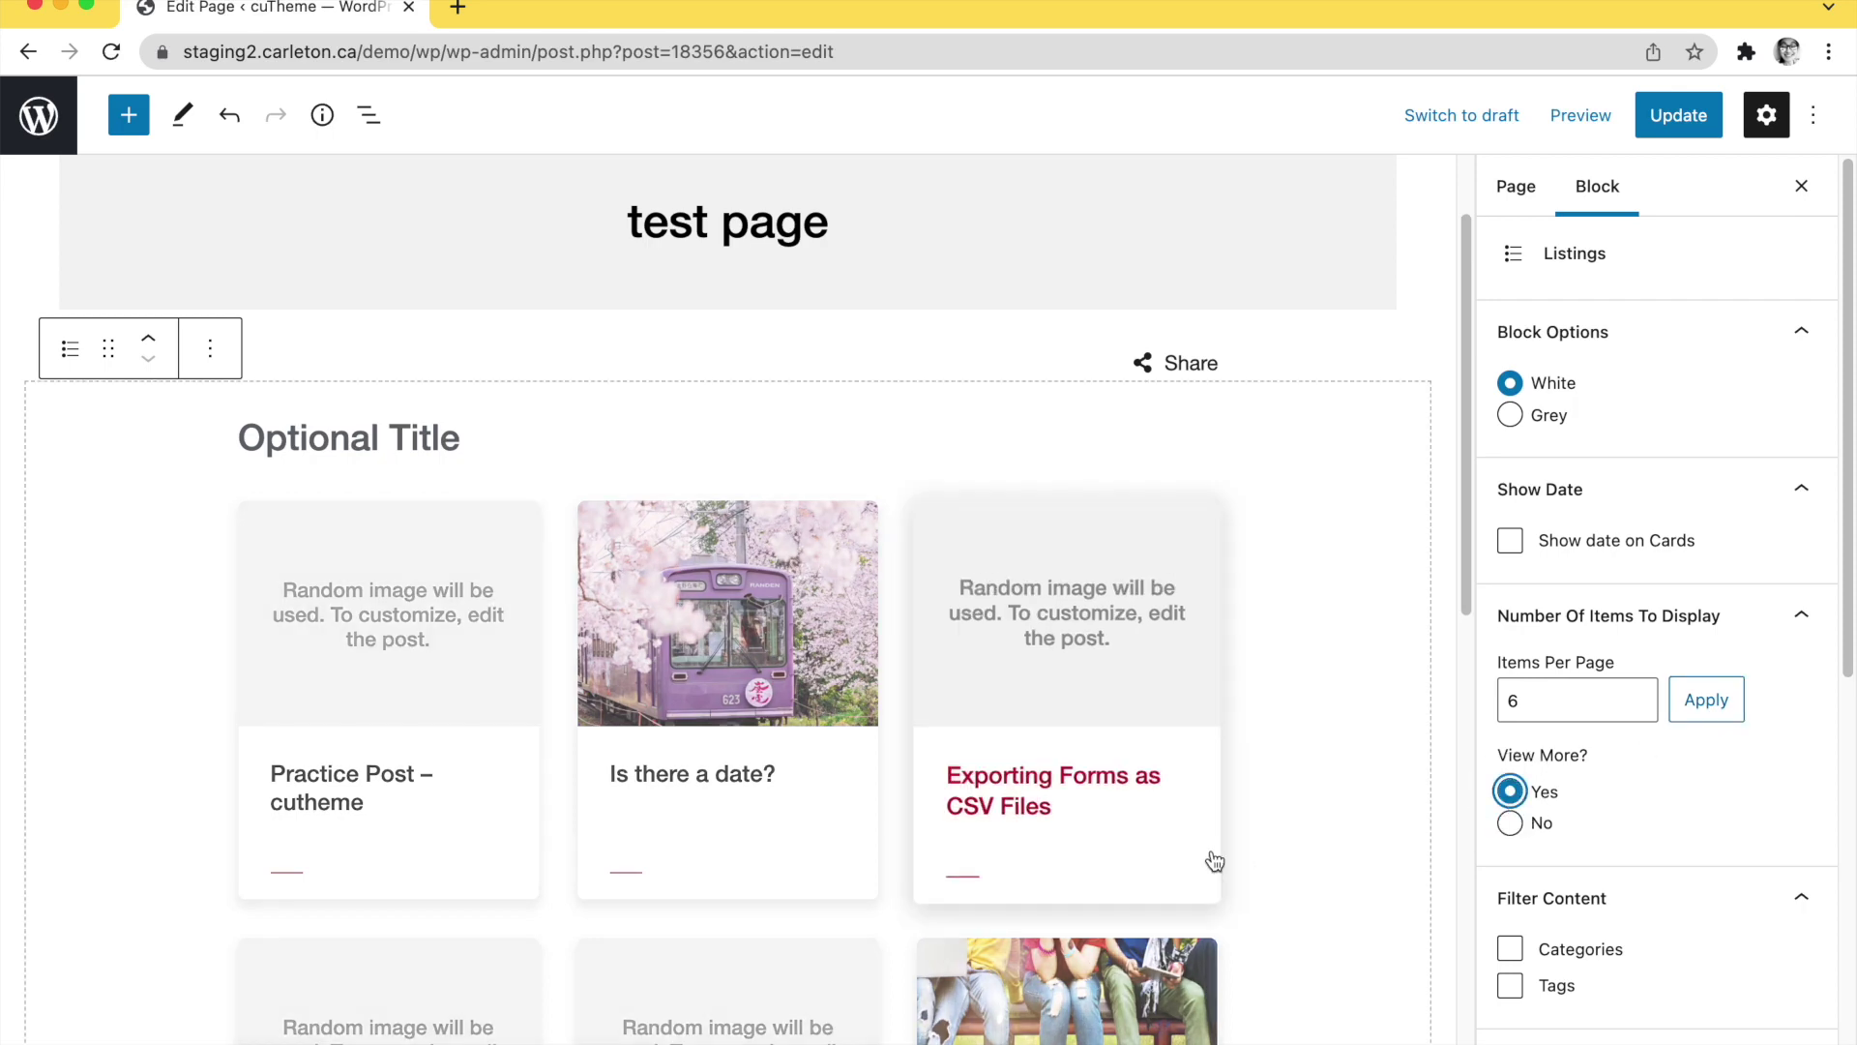
scroll(1217, 836, down, 8)
scroll(1216, 837, down, 2)
click(1715, 725)
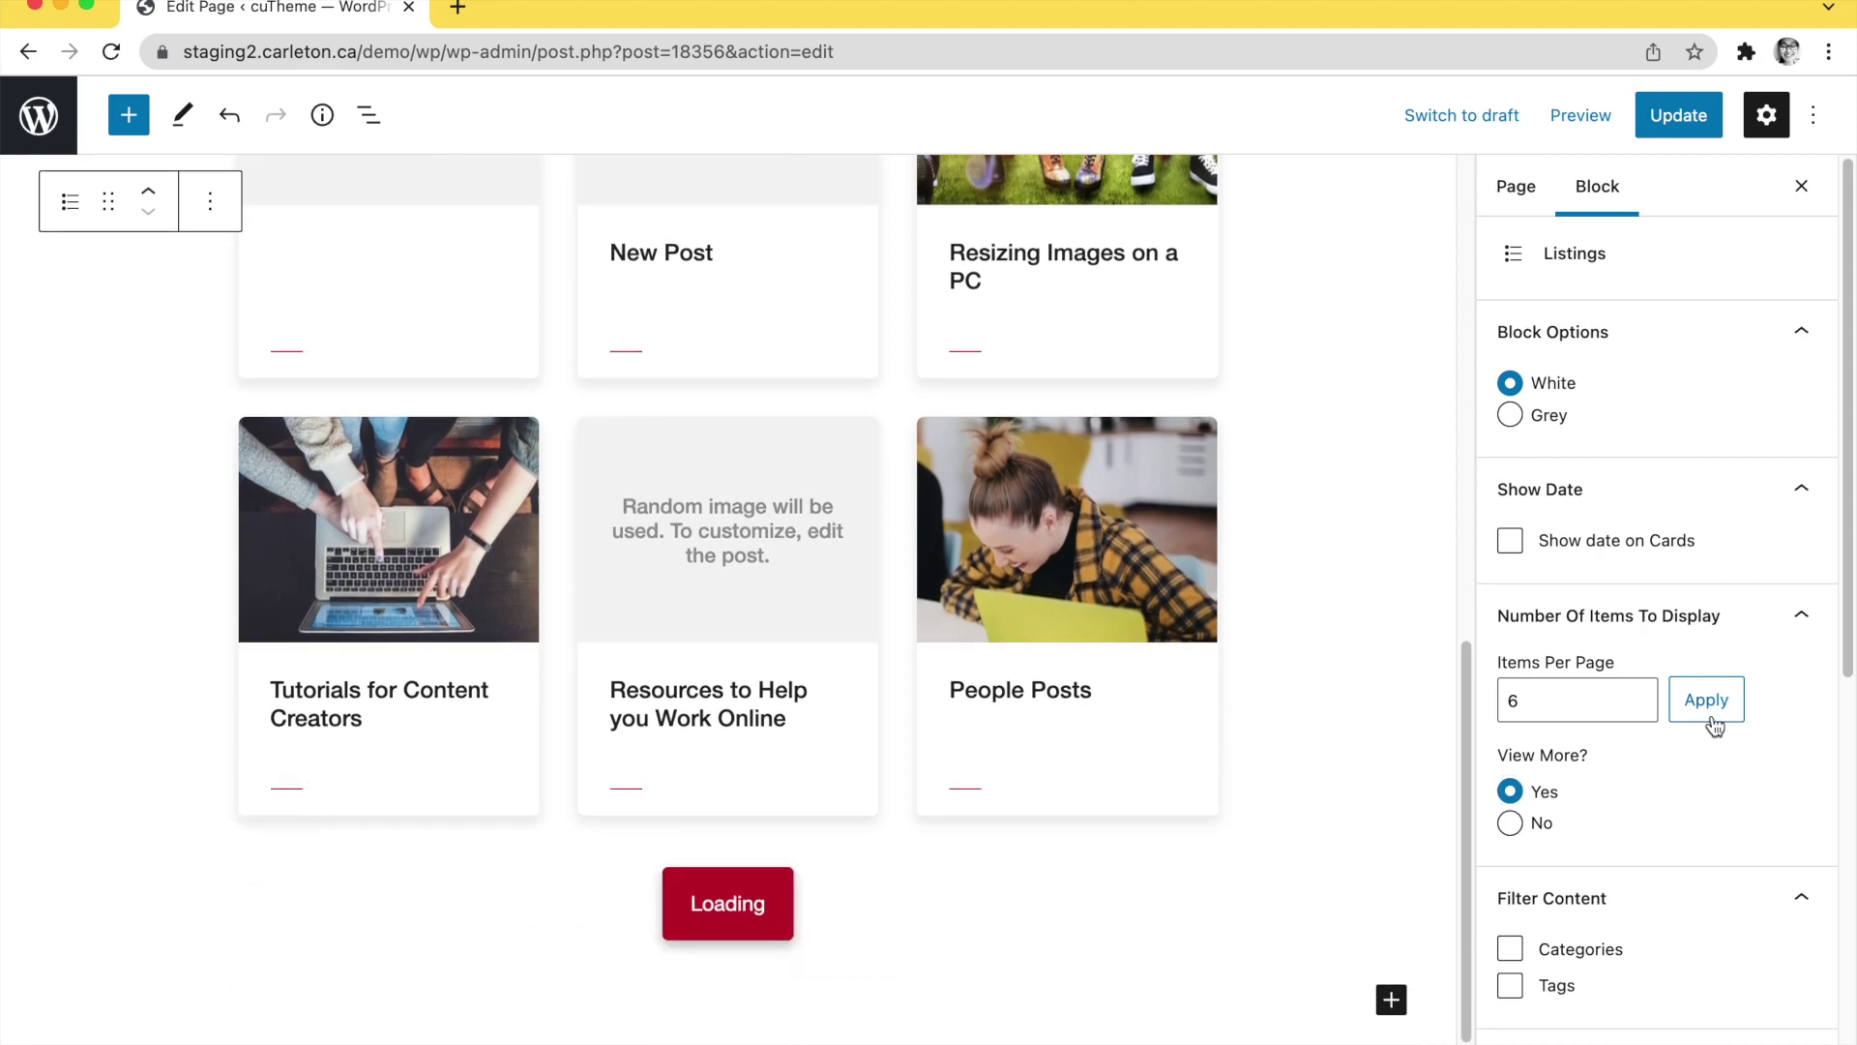
scroll(1715, 725, down, 5)
Keep Chronologic sort order and set the block's optional title to 'Title'
click(1680, 667)
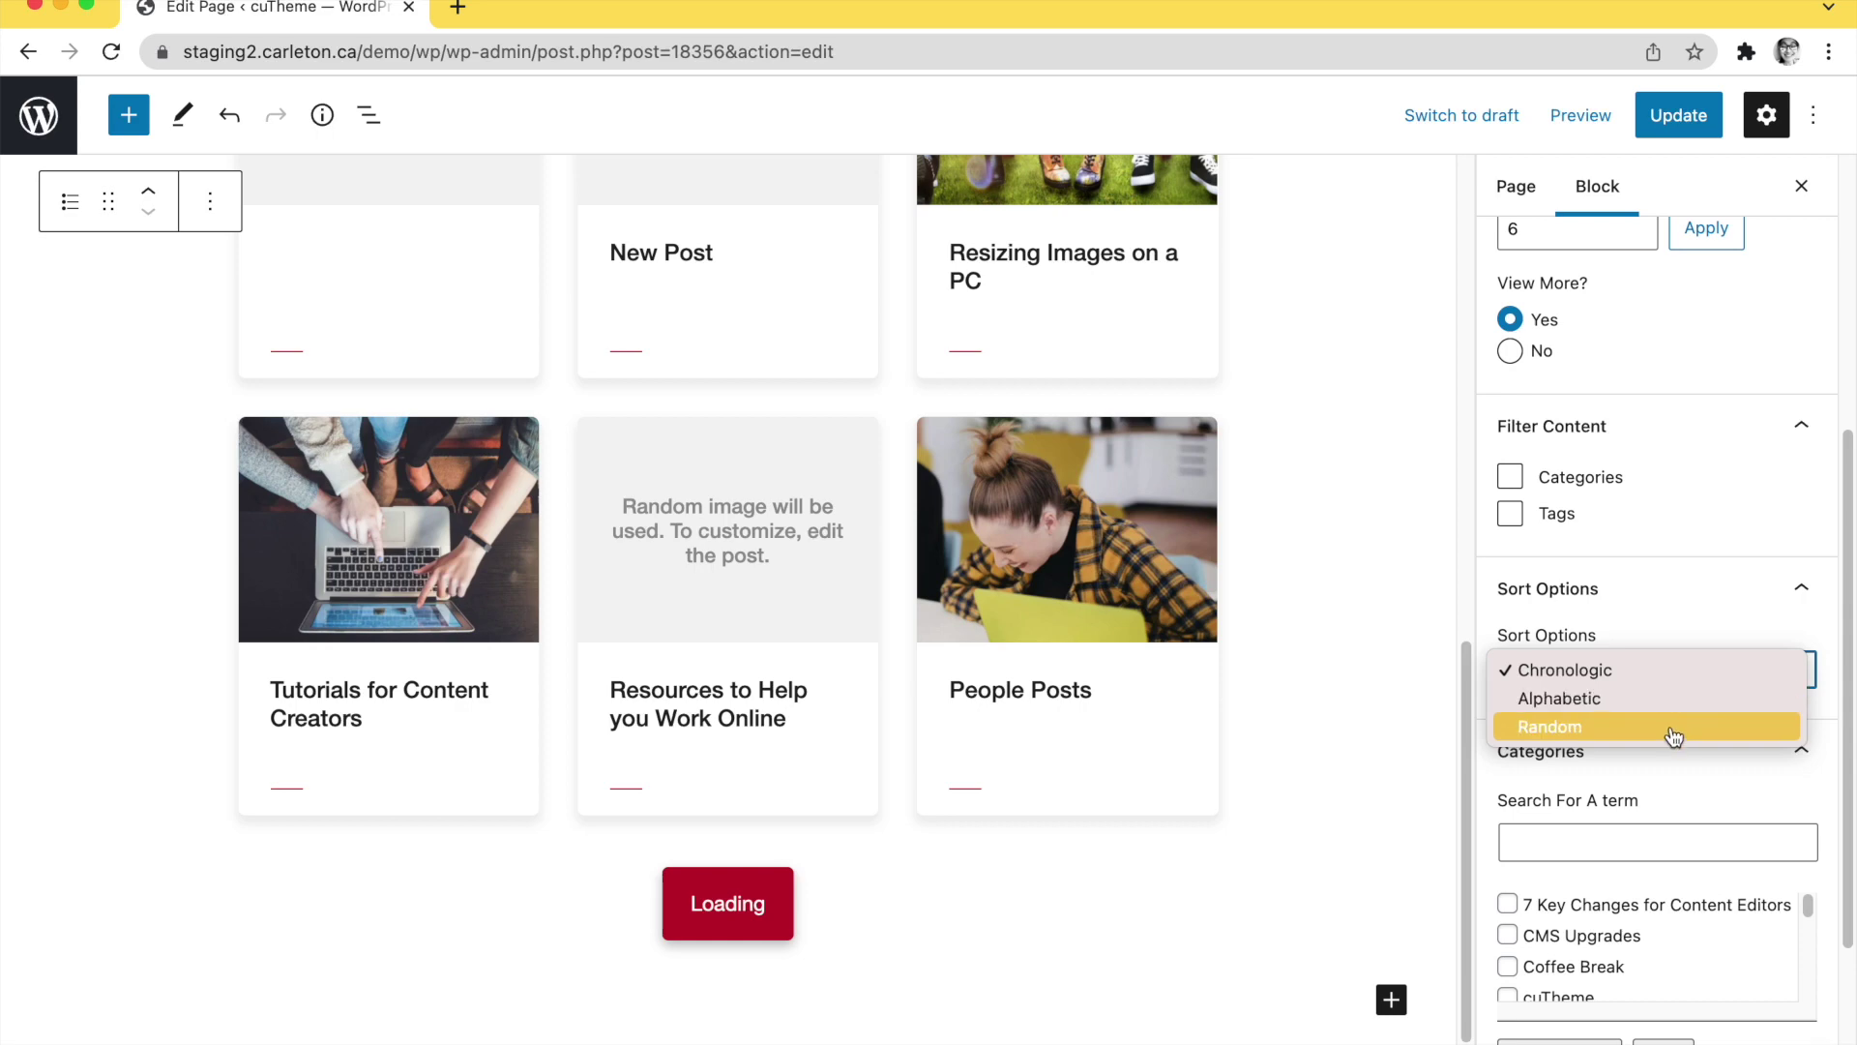
click(1733, 605)
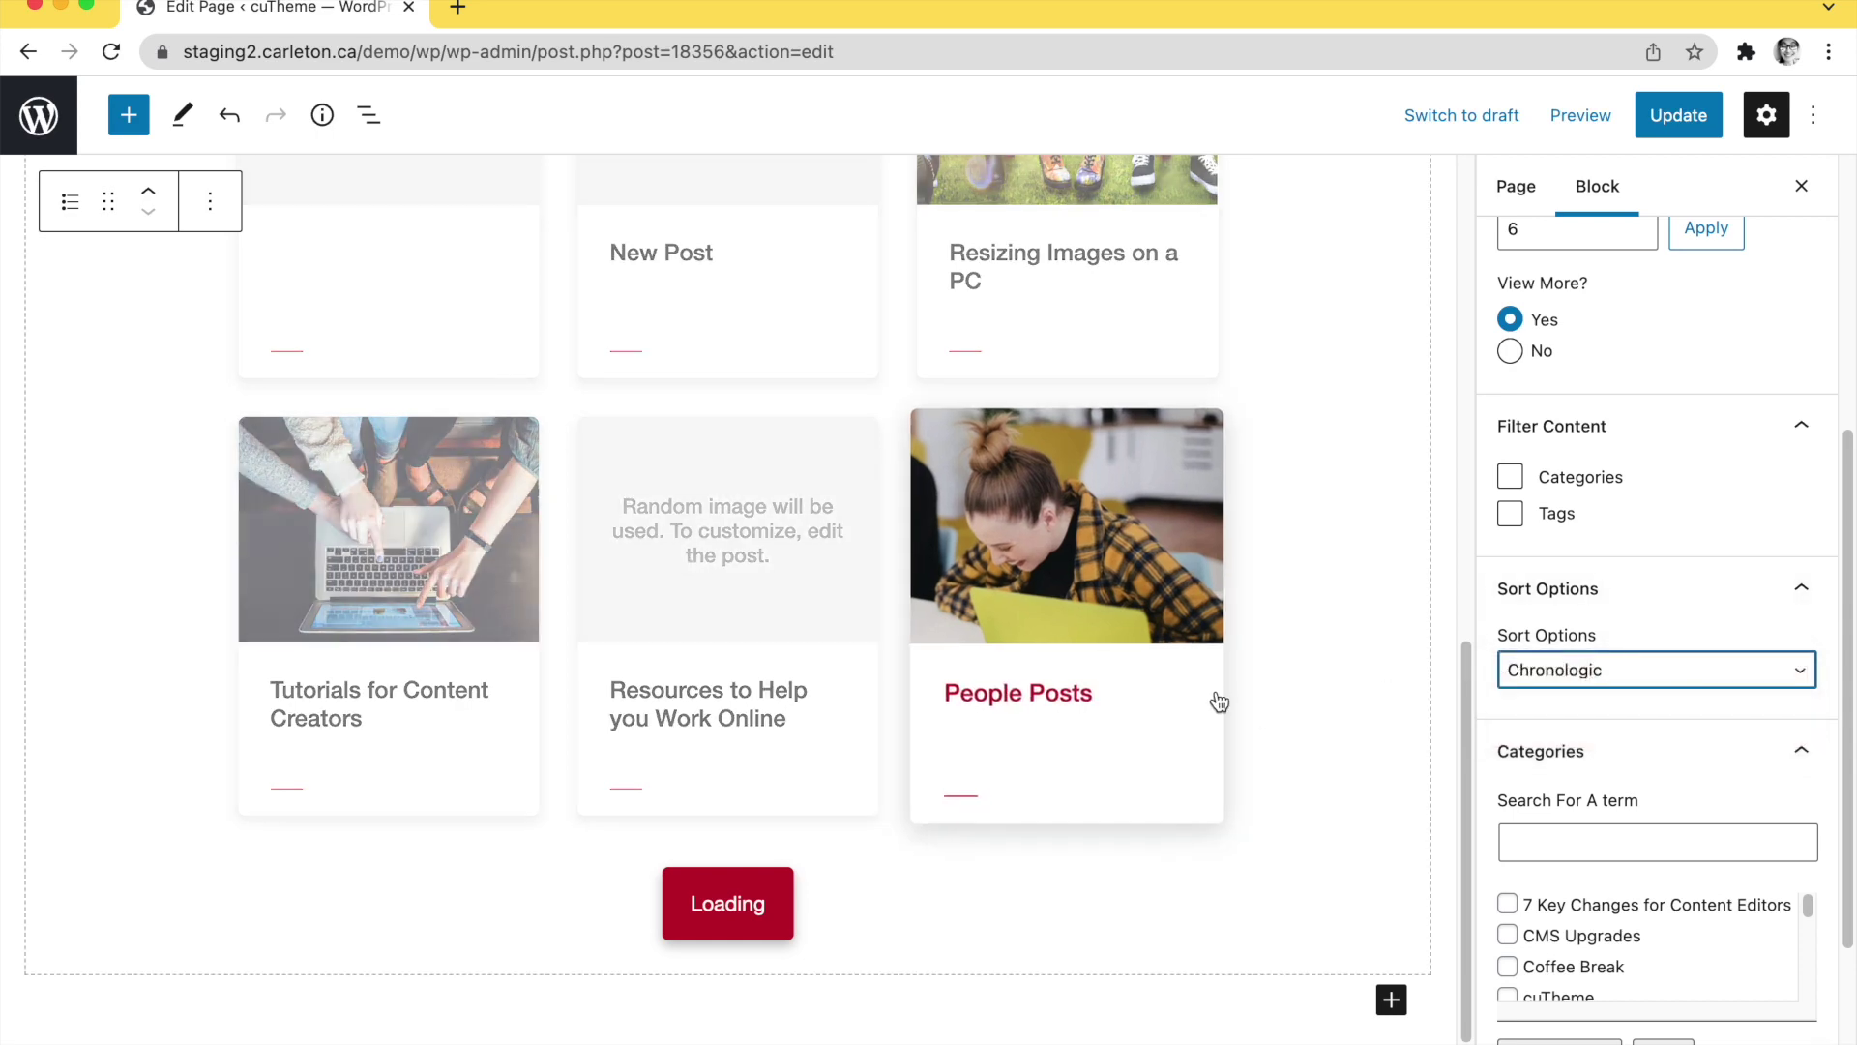
scroll(1319, 780, up, 5)
scroll(1318, 779, up, 5)
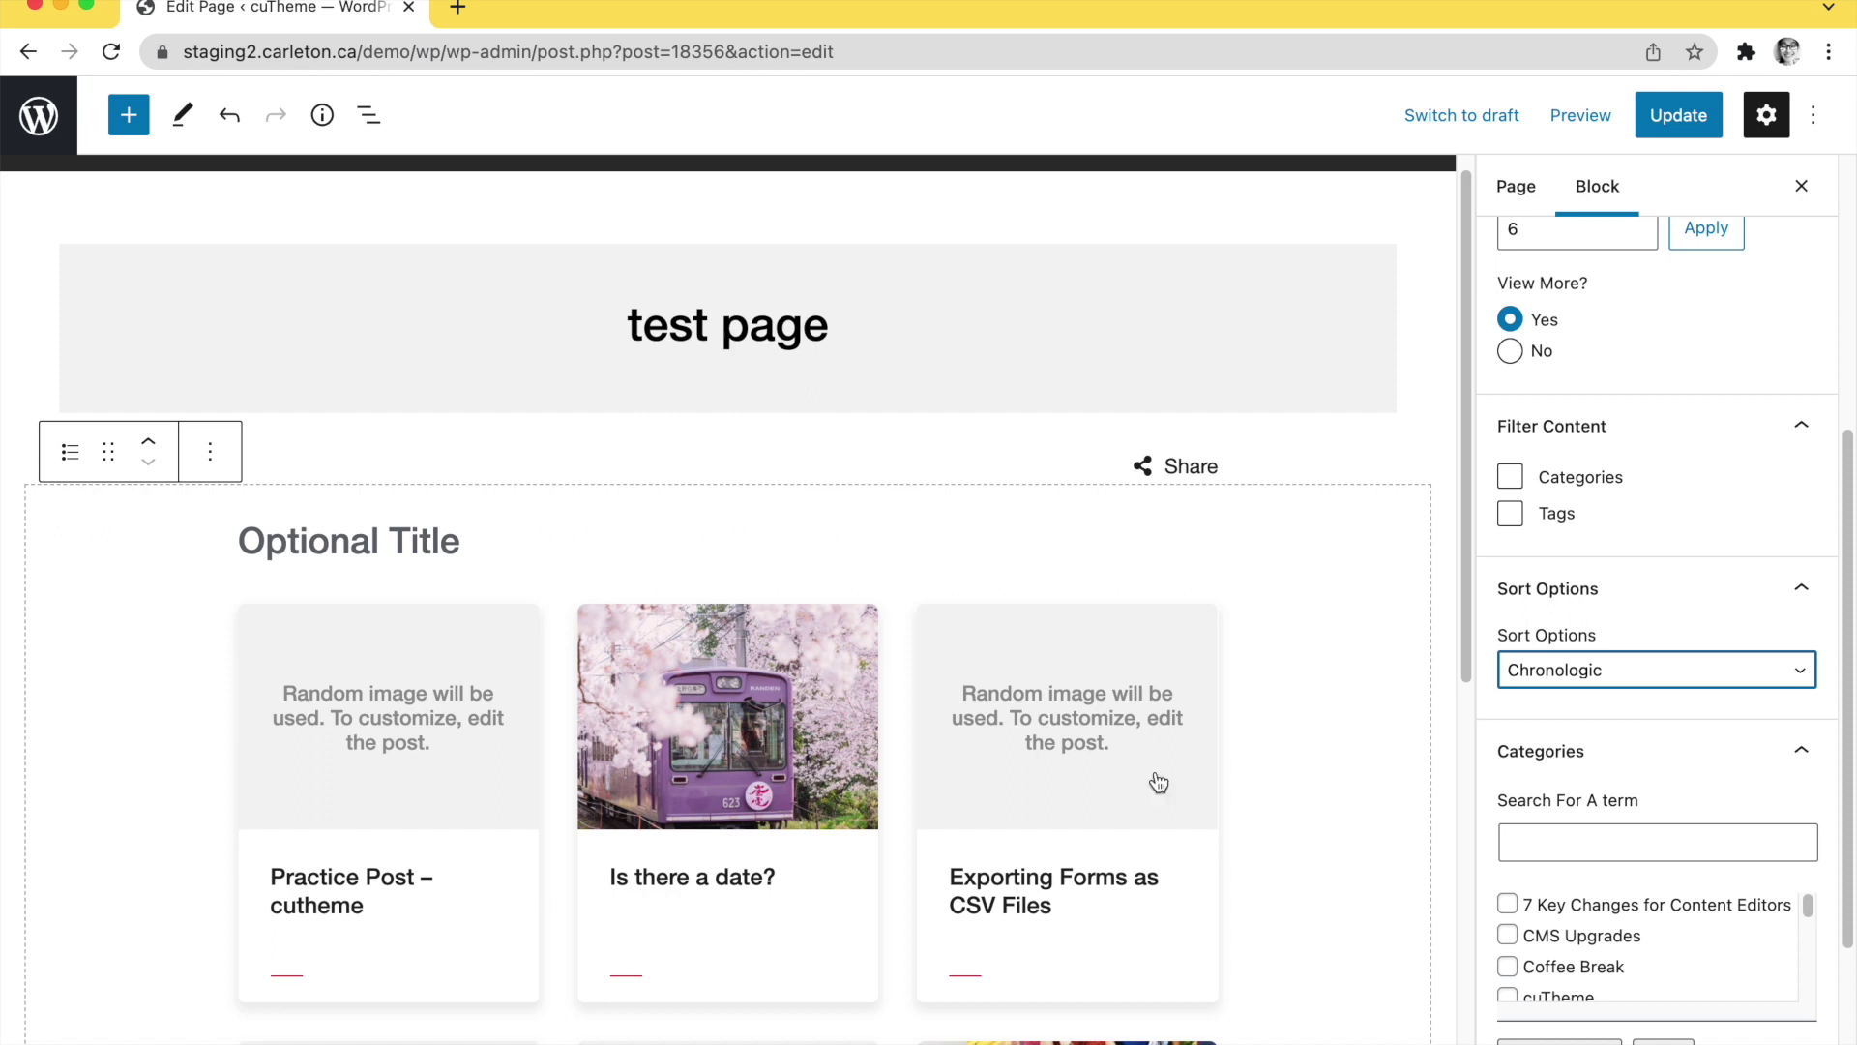
click(414, 527)
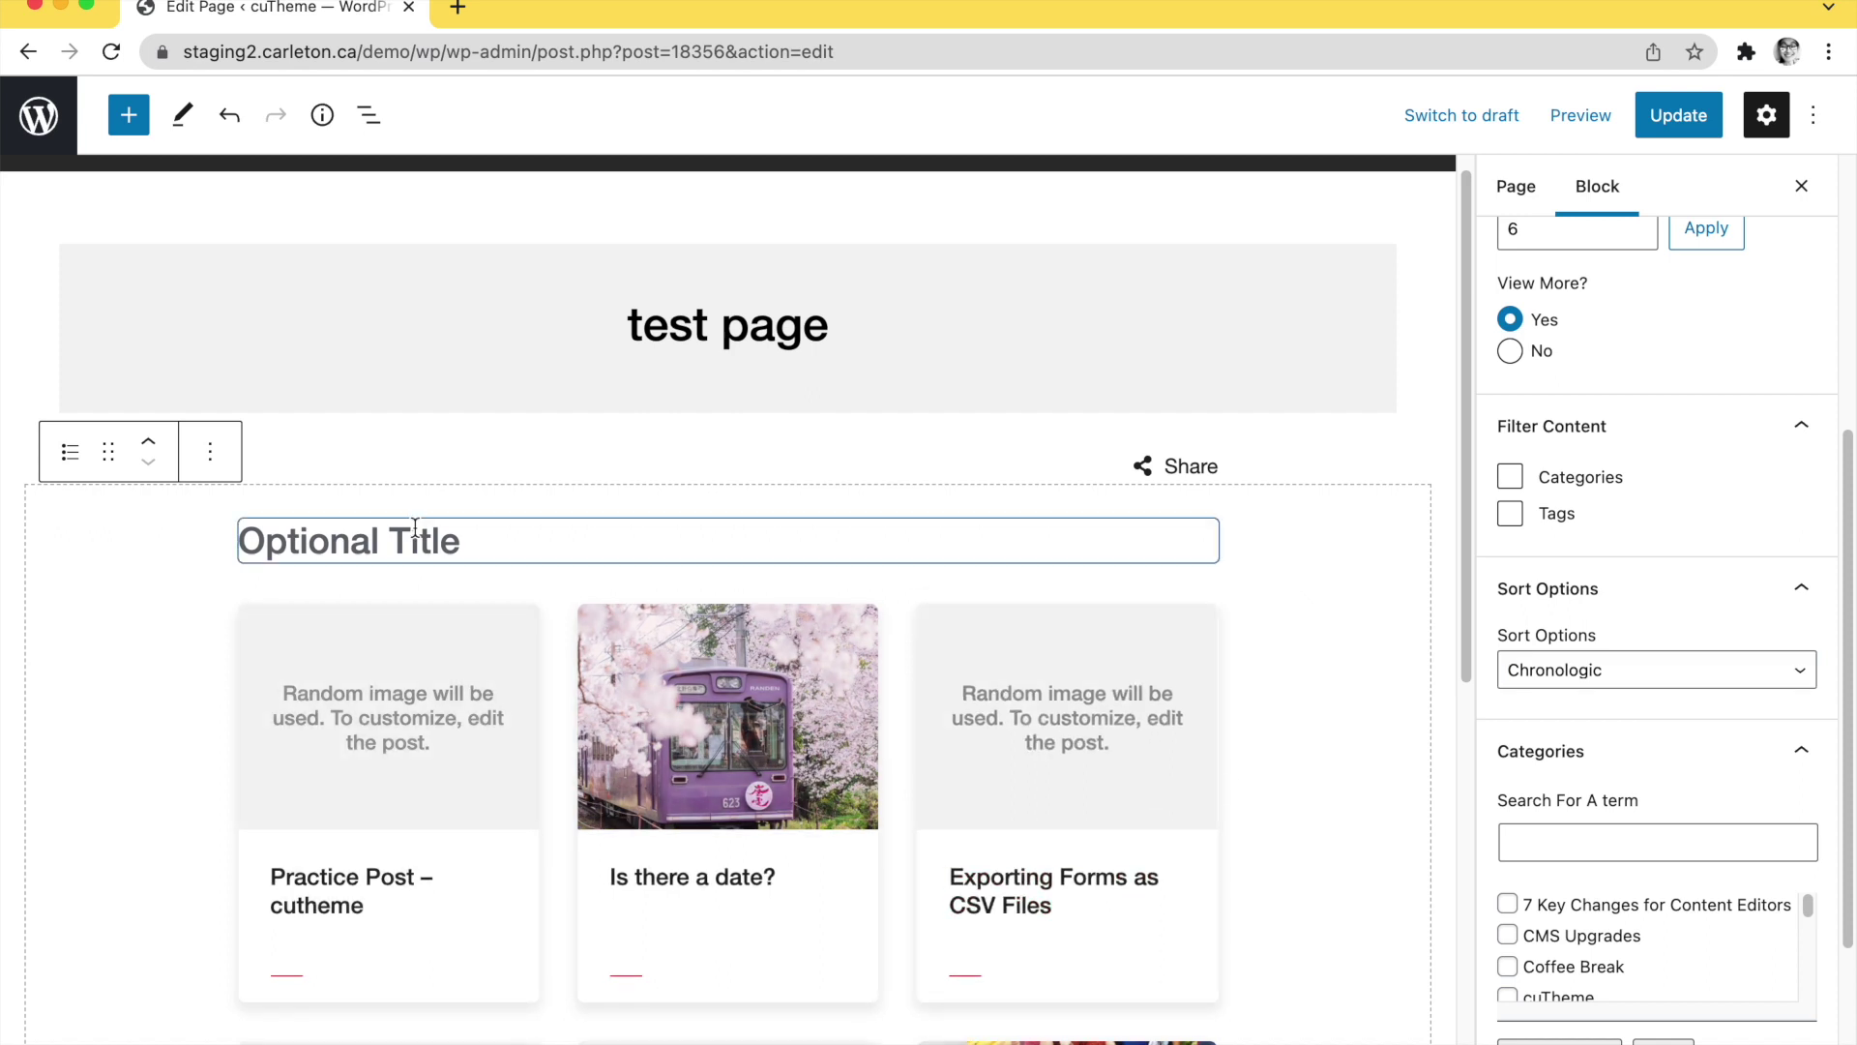
text(Title)
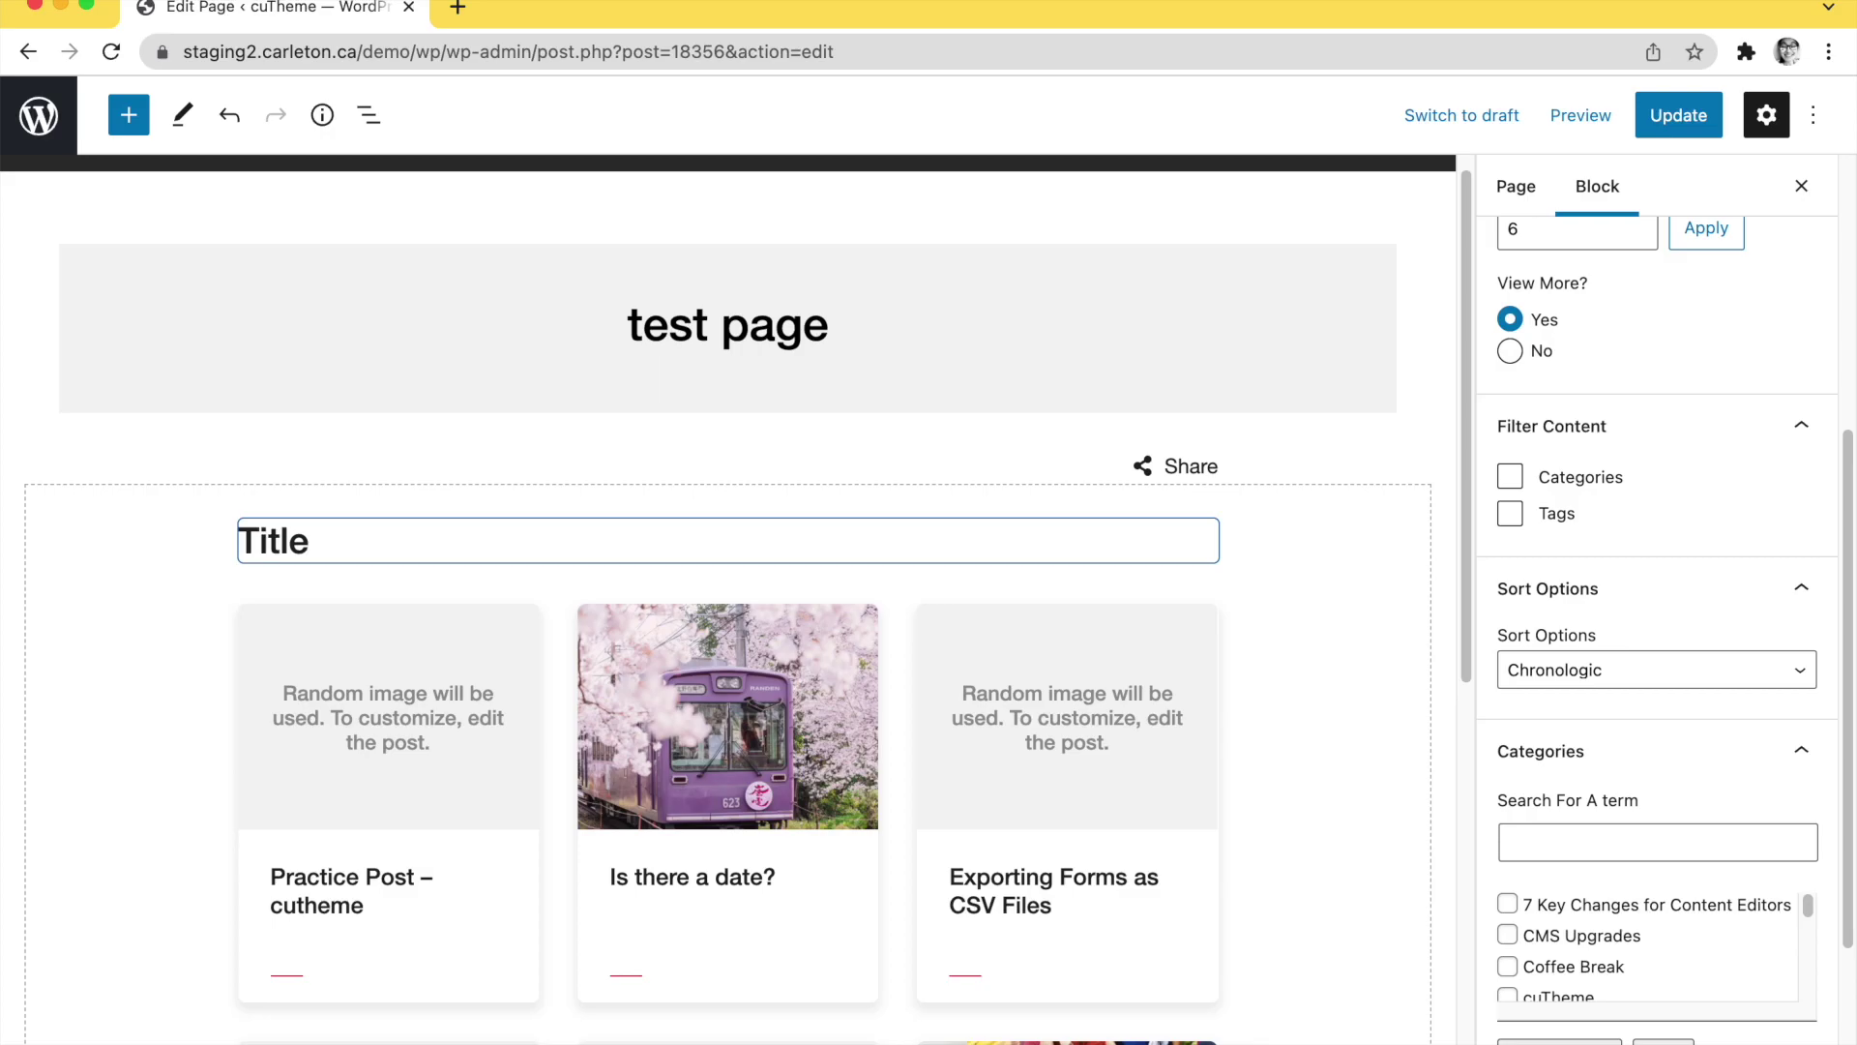